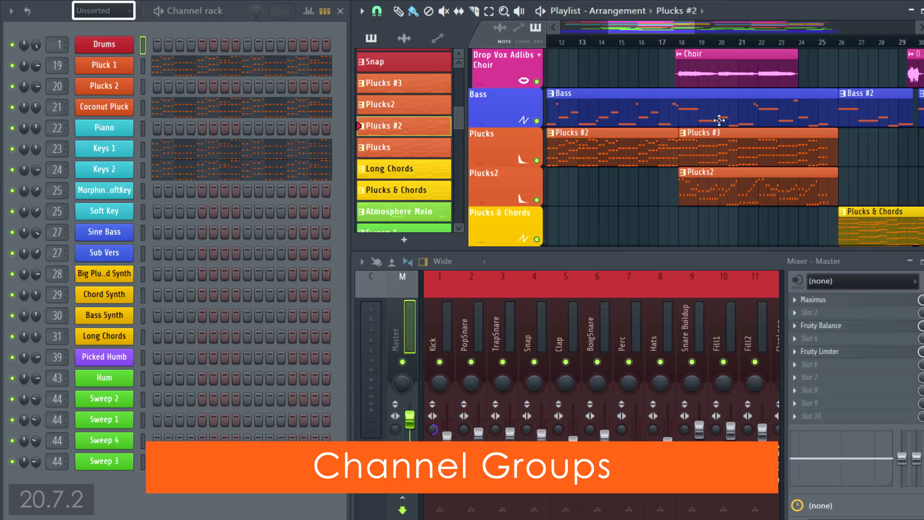
Turn on automatic channel-rack filter switching, testing it on the Choir, Bass and Plucks #3 clips.
{"action": "left_click", "coordinate": [726, 71]}
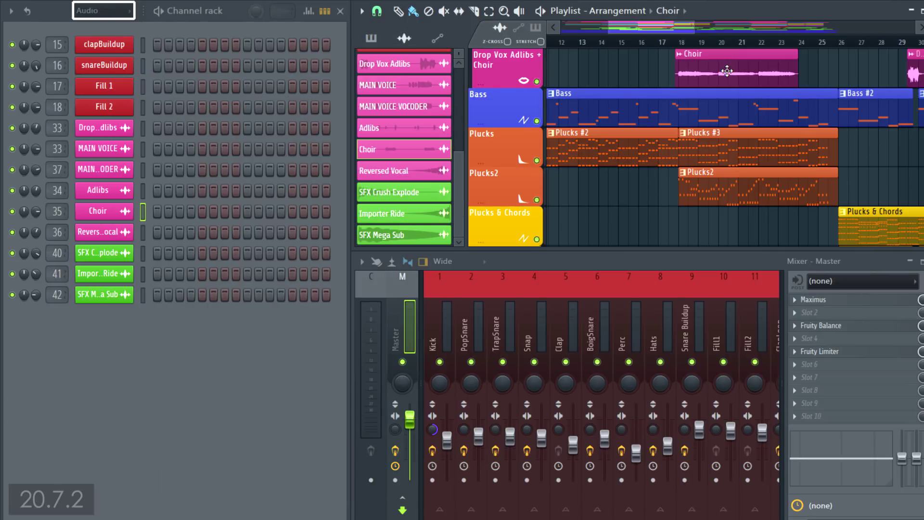
{"action": "left_click", "coordinate": [719, 106]}
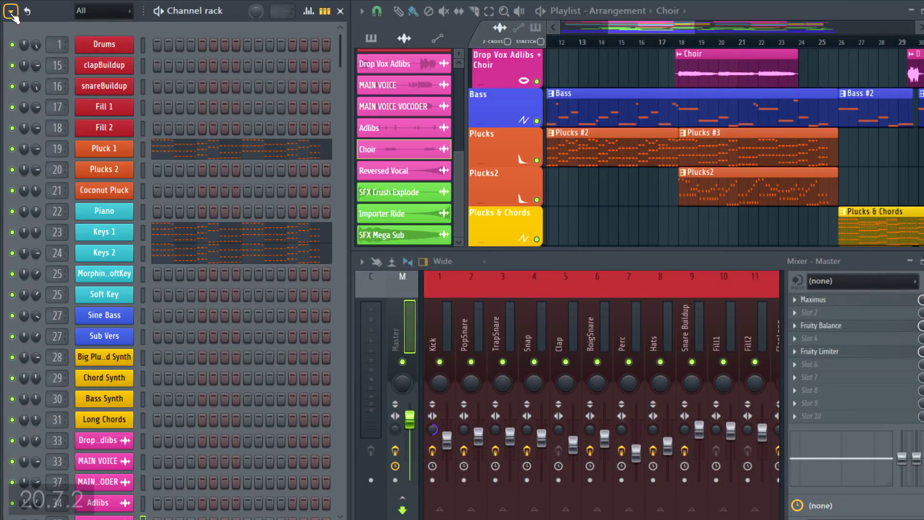
{"action": "left_click", "coordinate": [10, 10]}
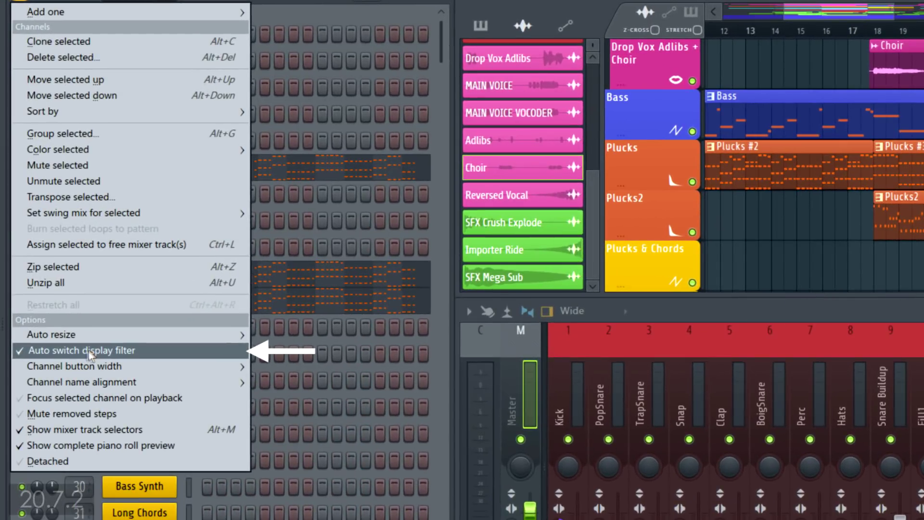
{"action": "left_click", "coordinate": [85, 349]}
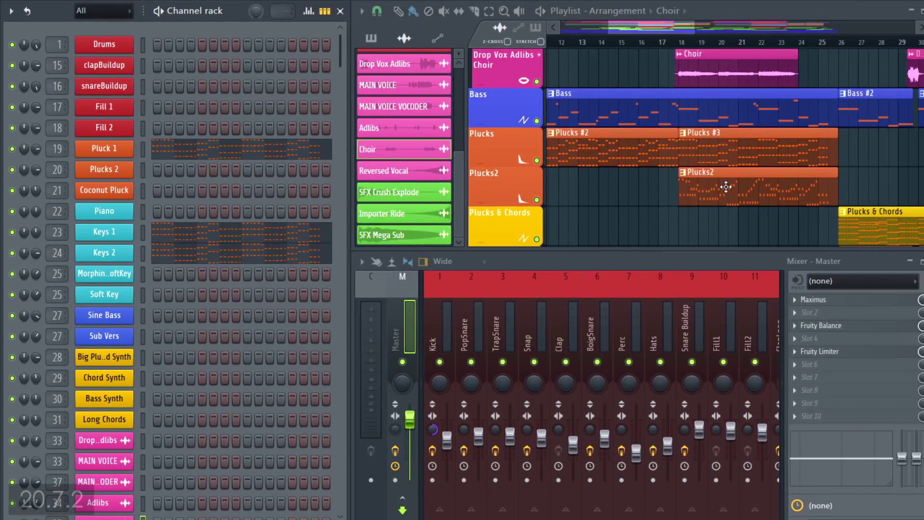
{"action": "left_click", "coordinate": [726, 149]}
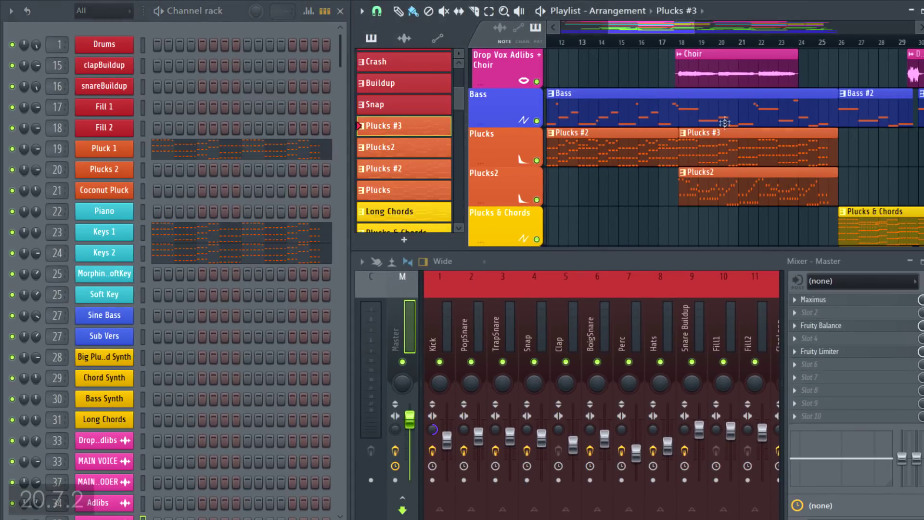
{"action": "left_click", "coordinate": [722, 116]}
Filter the channel rack to Audio channels, then trim MAIN VOICE's start to bar 8.
{"action": "left_click", "coordinate": [114, 19]}
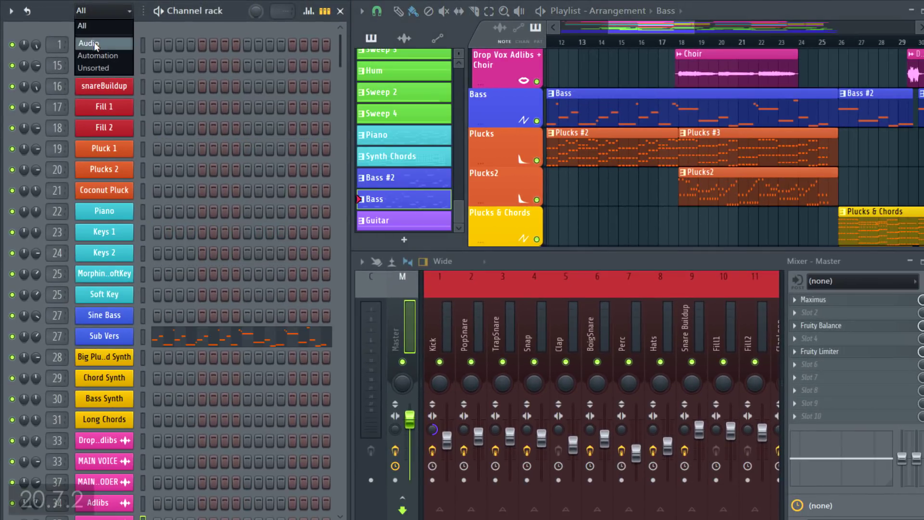
{"action": "left_click", "coordinate": [94, 42]}
{"action": "left_click", "coordinate": [732, 152]}
{"action": "left_click", "coordinate": [738, 183]}
{"action": "left_click", "coordinate": [733, 73]}
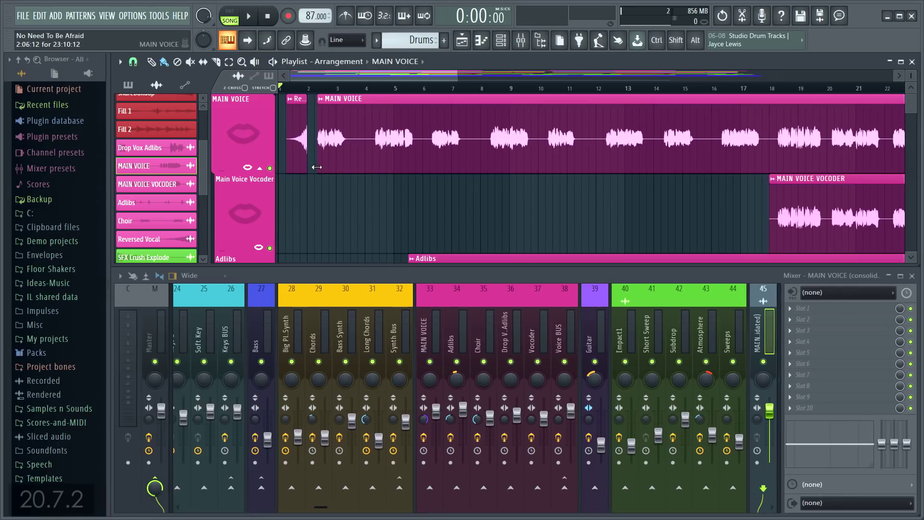
{"action": "left_click_drag", "start_coordinate": [298, 175], "coordinate": [484, 175]}
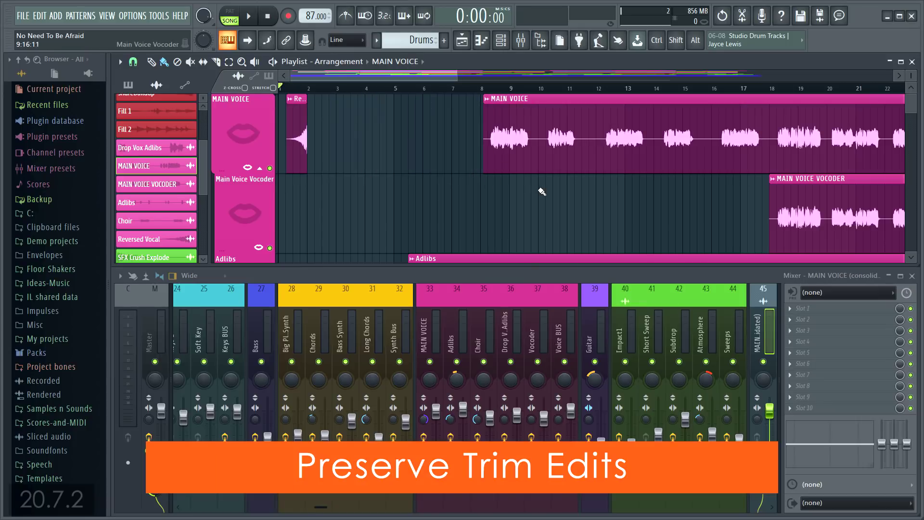
Swap the clip's source to MAIN VOICE (consolidated), see the trim lost, and undo.
{"action": "left_click", "coordinate": [487, 103]}
{"action": "mouse_move", "coordinate": [503, 132]}
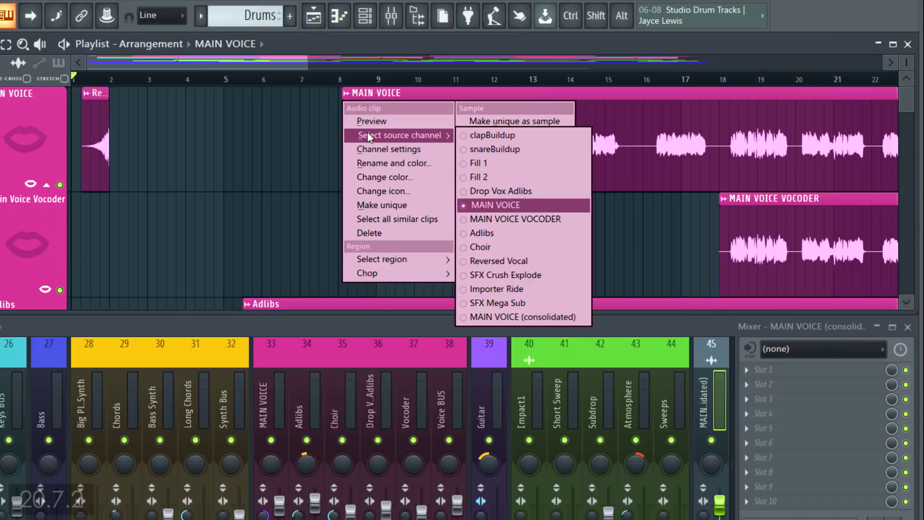
{"action": "left_click", "coordinate": [536, 316]}
{"action": "left_click_drag", "start_coordinate": [342, 178], "coordinate": [303, 189]}
{"action": "key", "text": "ctrl+alt+z"}
{"action": "key", "text": "ctrl+alt+z"}
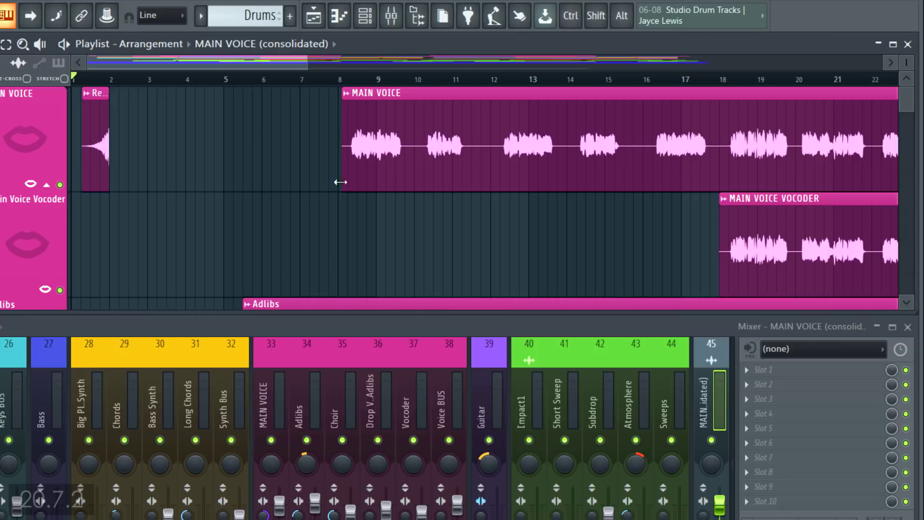
Shift-swap the source to MAIN VOICE (consolidated) so the bar-8 start trim is preserved.
{"action": "left_click", "coordinate": [337, 93]}
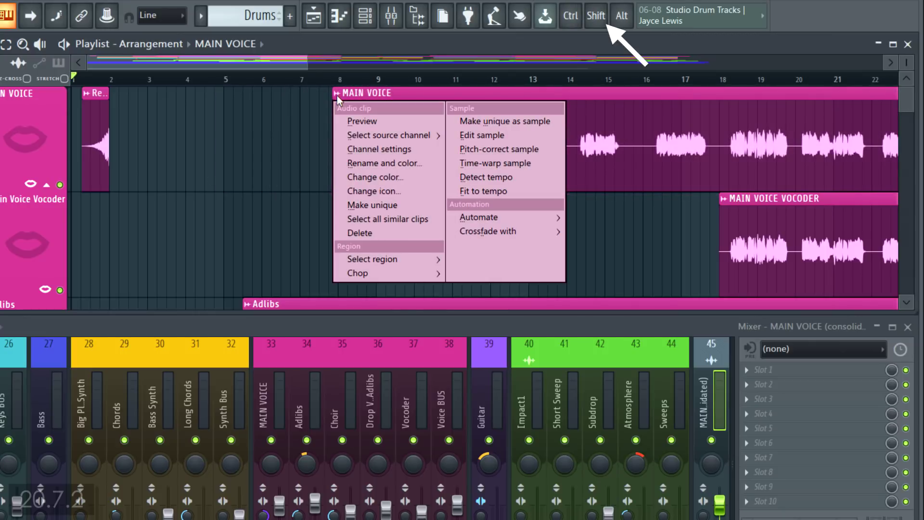
{"action": "mouse_move", "coordinate": [436, 141]}
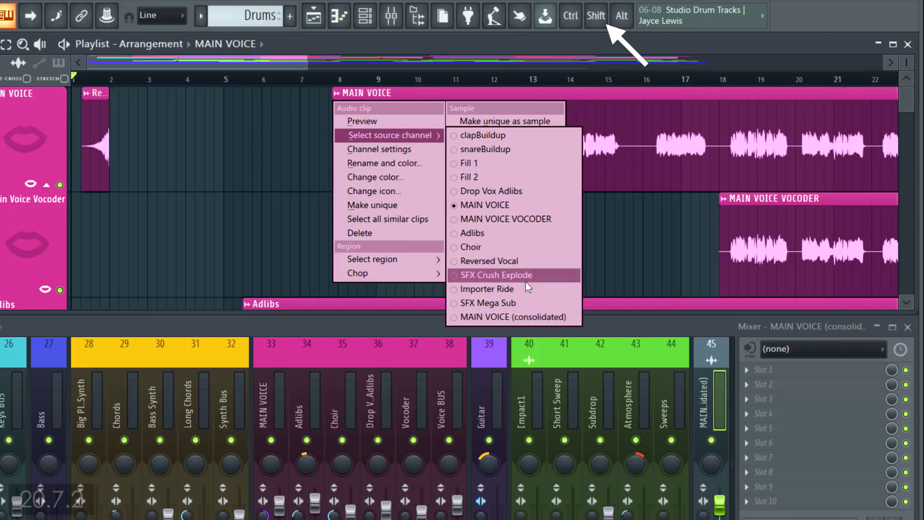
{"action": "key", "text": "shift"}
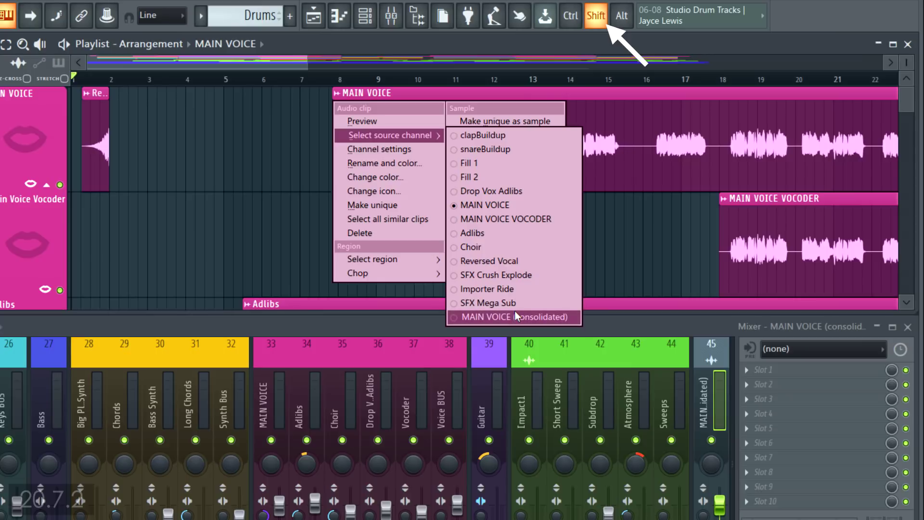
{"action": "left_click", "coordinate": [514, 317], "text": "shift"}
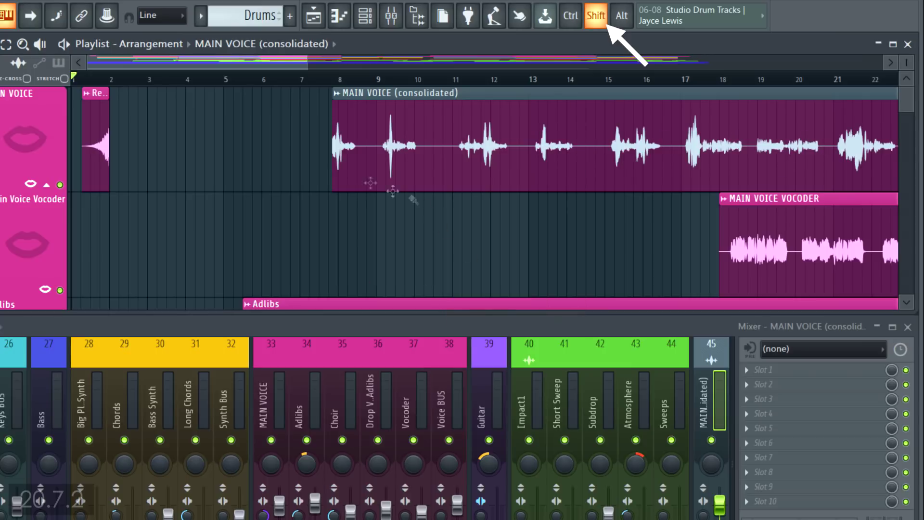
{"action": "mouse_move", "coordinate": [331, 180]}
{"action": "left_mouse_down"}
{"action": "mouse_move", "coordinate": [184, 182]}
{"action": "mouse_move", "coordinate": [323, 186]}
{"action": "left_mouse_up"}
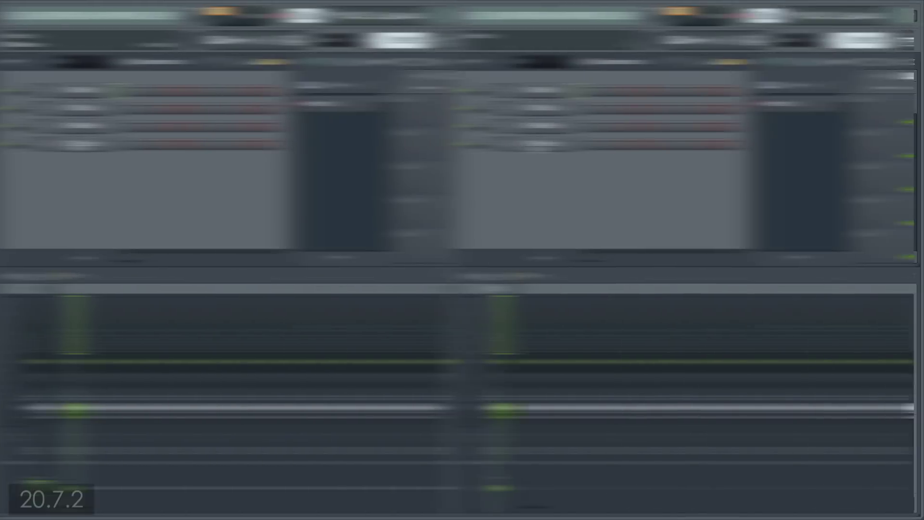
In the 808 Kick channel settings, raise the time-stretch TIME knob to 4:04:00.
{"action": "left_click", "coordinate": [551, 90]}
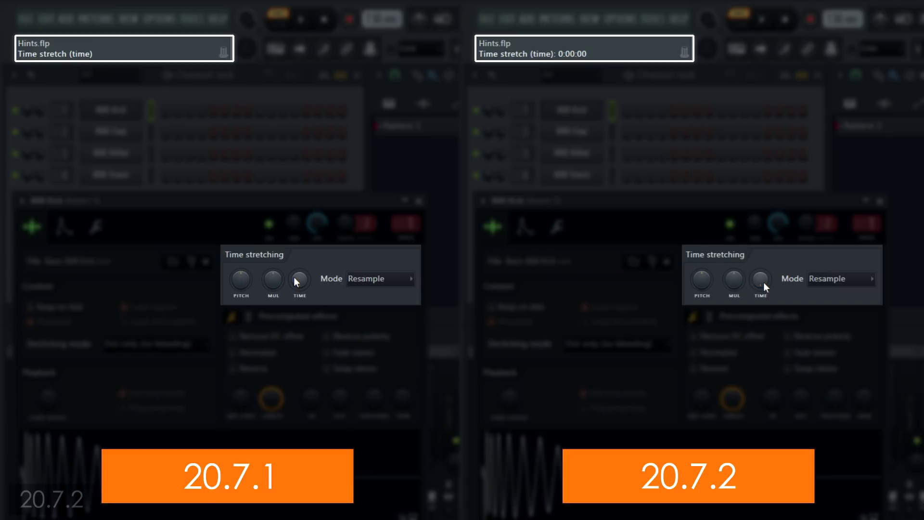
{"action": "left_click_drag", "start_coordinate": [762, 283], "coordinate": [763, 283]}
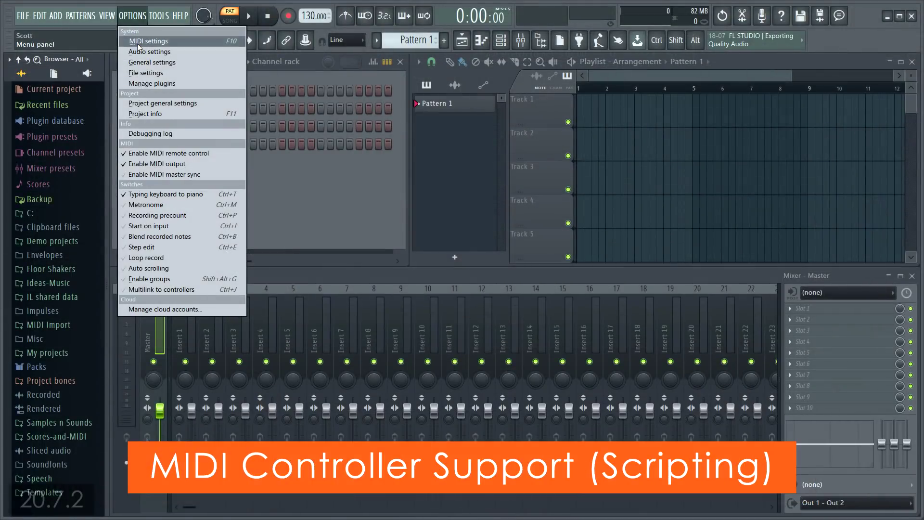
Review the MIDI settings, then show the Script output window and edit the controller script.
{"action": "left_click", "coordinate": [138, 44]}
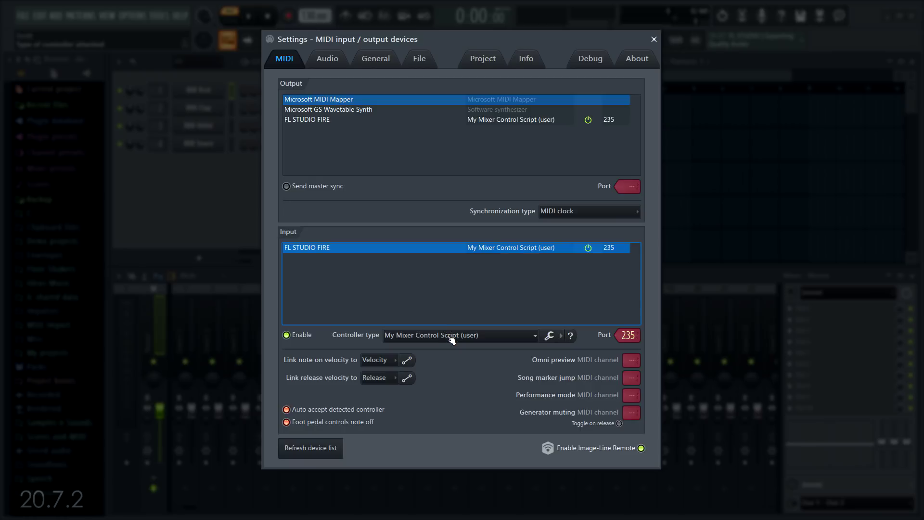
{"action": "left_click", "coordinate": [654, 39]}
{"action": "left_click", "coordinate": [107, 15]}
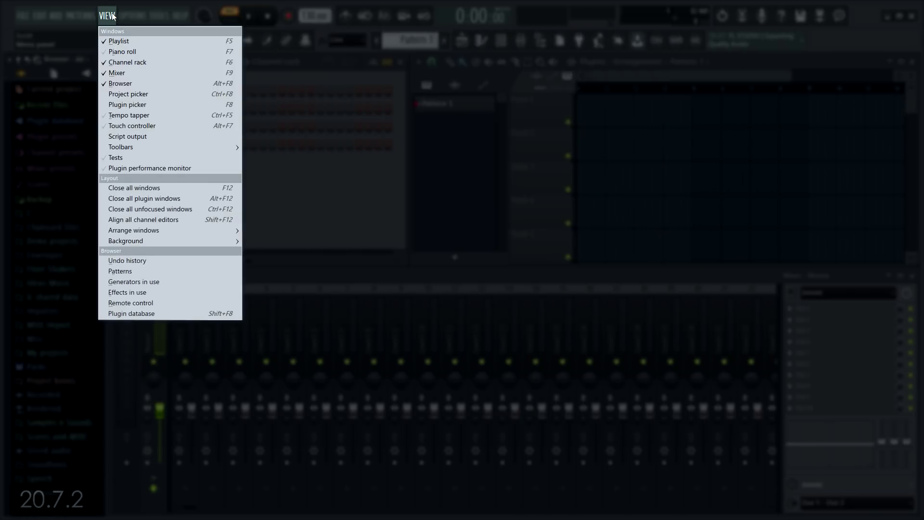
{"action": "left_click", "coordinate": [124, 137]}
{"action": "left_click", "coordinate": [538, 446]}
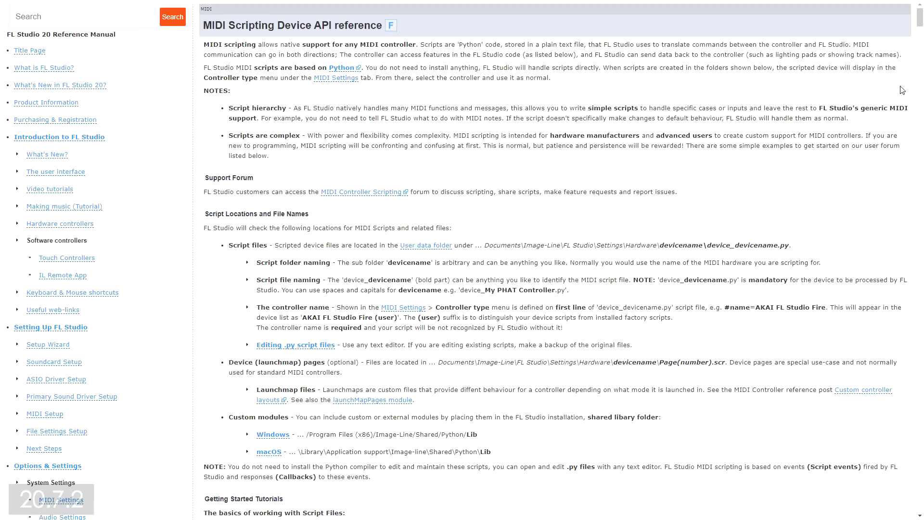
Read down the MIDI Scripting manual page, then browse the forum's Working Script List topic.
{"action": "scroll", "coordinate": [902, 90], "scroll_direction": "down", "scroll_amount": 20}
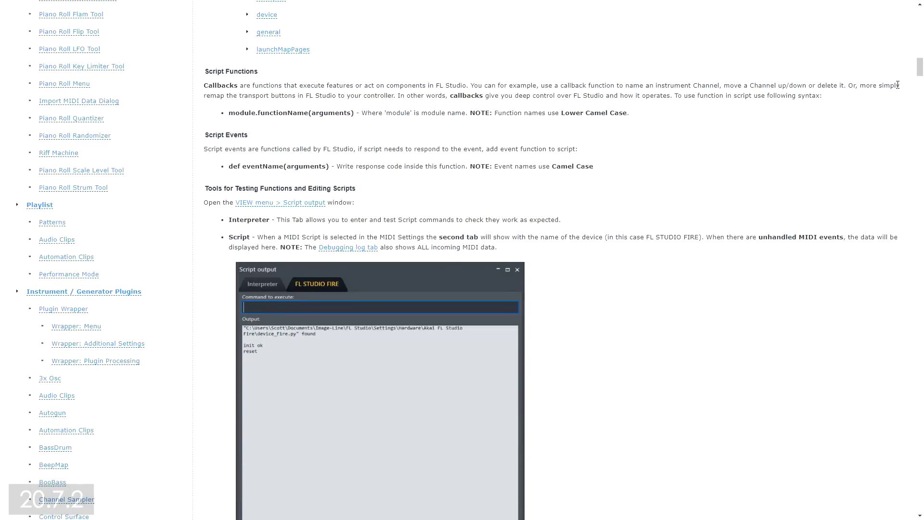
{"action": "scroll", "coordinate": [898, 84], "scroll_direction": "down", "scroll_amount": 20}
{"action": "scroll", "coordinate": [898, 86], "scroll_direction": "down", "scroll_amount": 15}
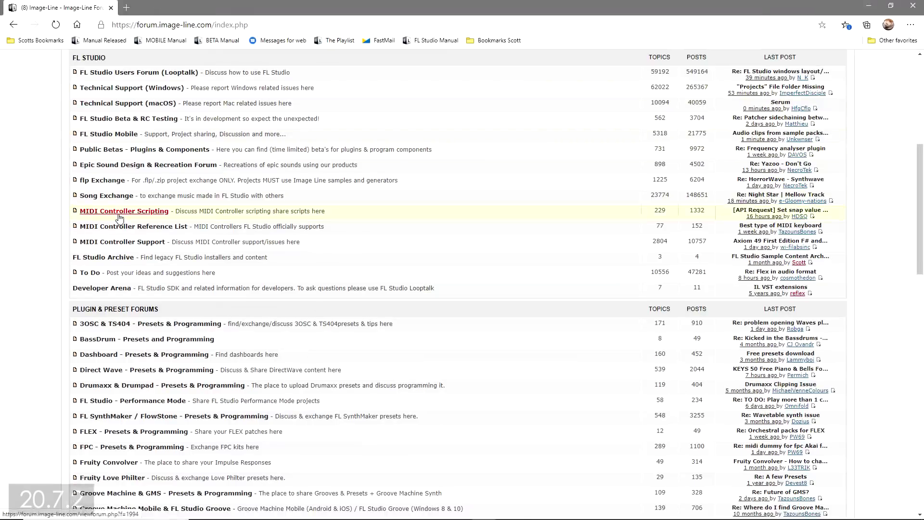
{"action": "left_click", "coordinate": [120, 212]}
{"action": "left_click", "coordinate": [109, 120]}
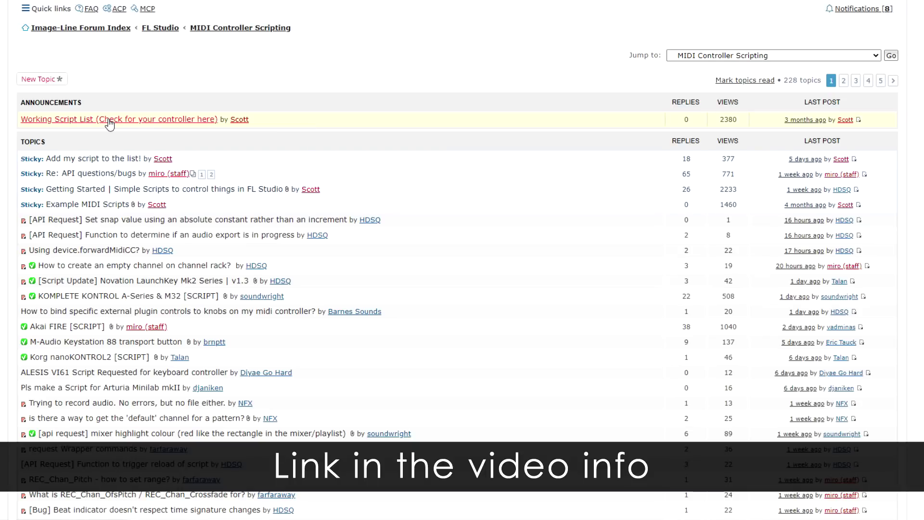
{"action": "scroll", "coordinate": [110, 124], "scroll_direction": "down", "scroll_amount": 8}
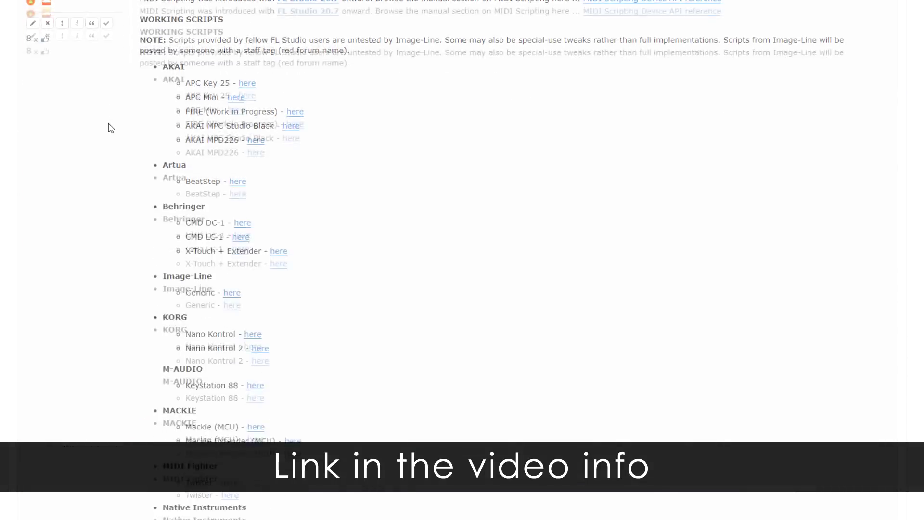
{"action": "scroll", "coordinate": [110, 127], "scroll_direction": "down", "scroll_amount": 3}
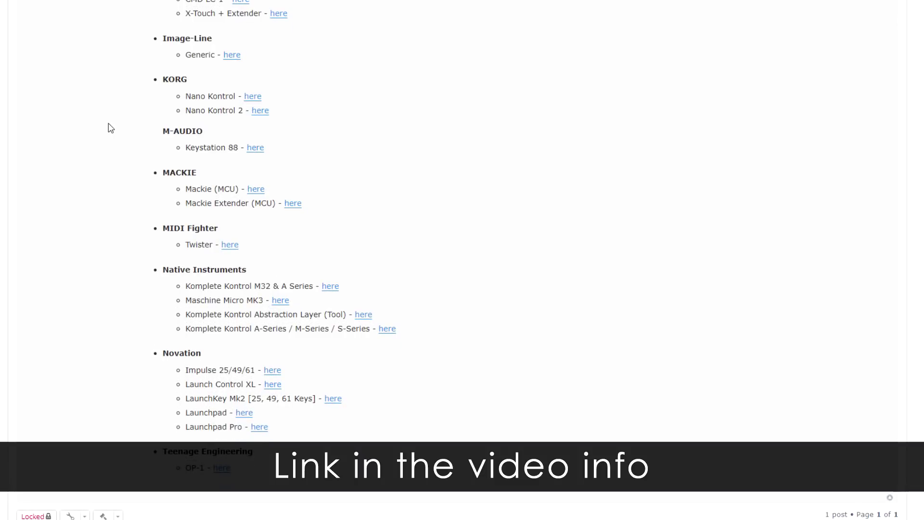
{"action": "scroll", "coordinate": [110, 128], "scroll_direction": "up", "scroll_amount": 6}
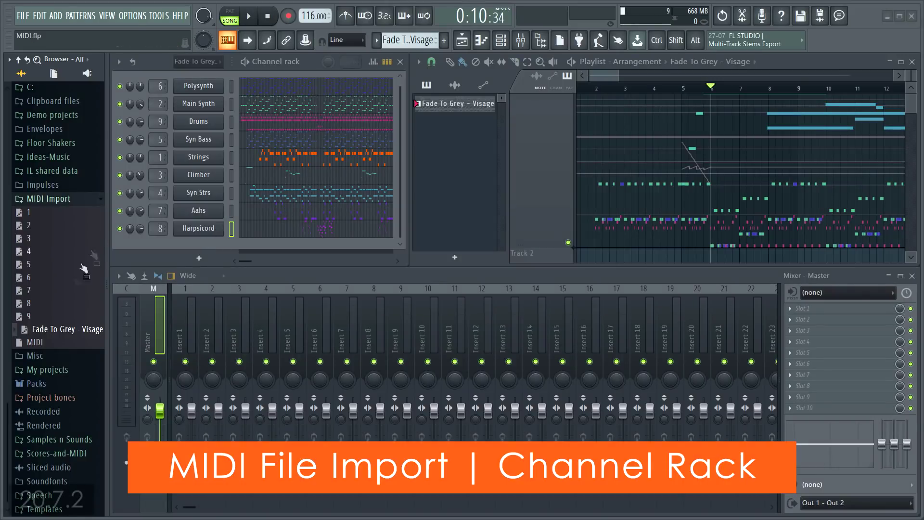
Add Fade To Grey - Visage as a channel-rack MIDI channel, skipping import options, and play.
{"action": "left_click_drag", "start_coordinate": [53, 329], "coordinate": [190, 245]}
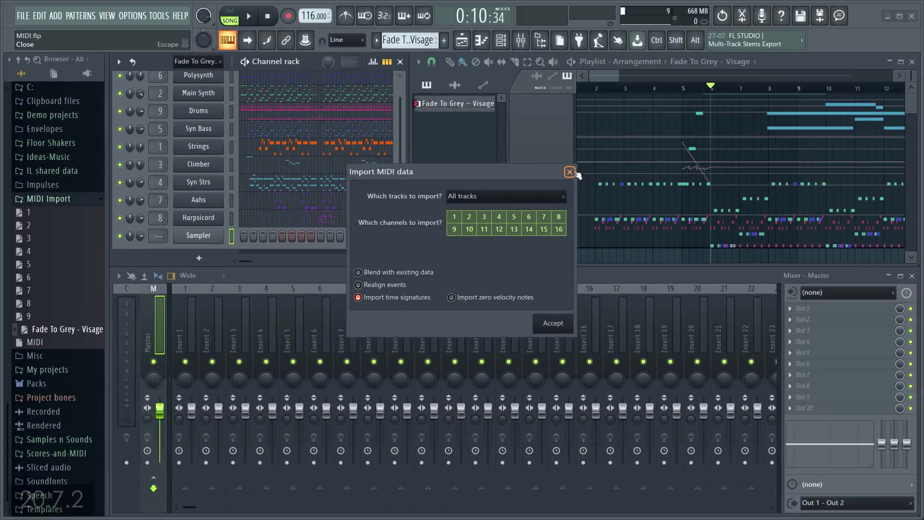
{"action": "left_click", "coordinate": [592, 154]}
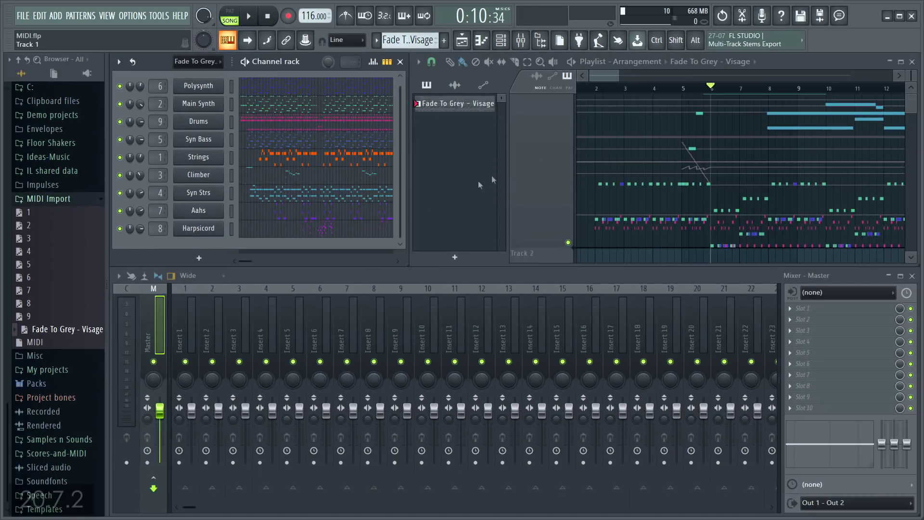
{"action": "left_click_drag", "start_coordinate": [83, 333], "coordinate": [212, 246]}
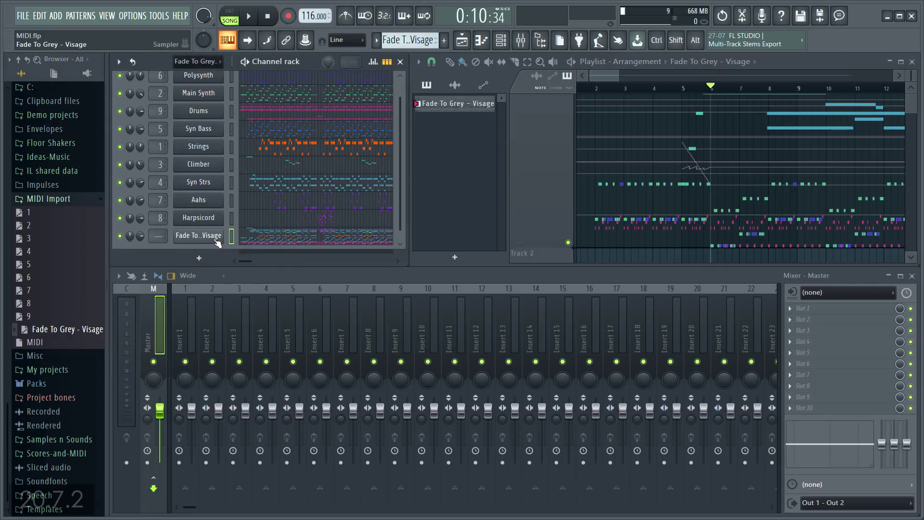
{"action": "key", "text": "space"}
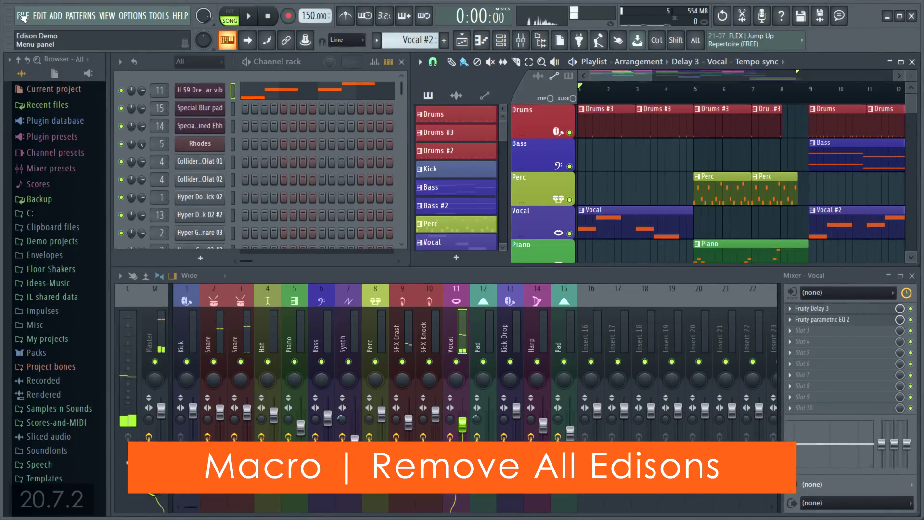
Bring up Save as for the project, then cancel it.
{"action": "left_click", "coordinate": [22, 16]}
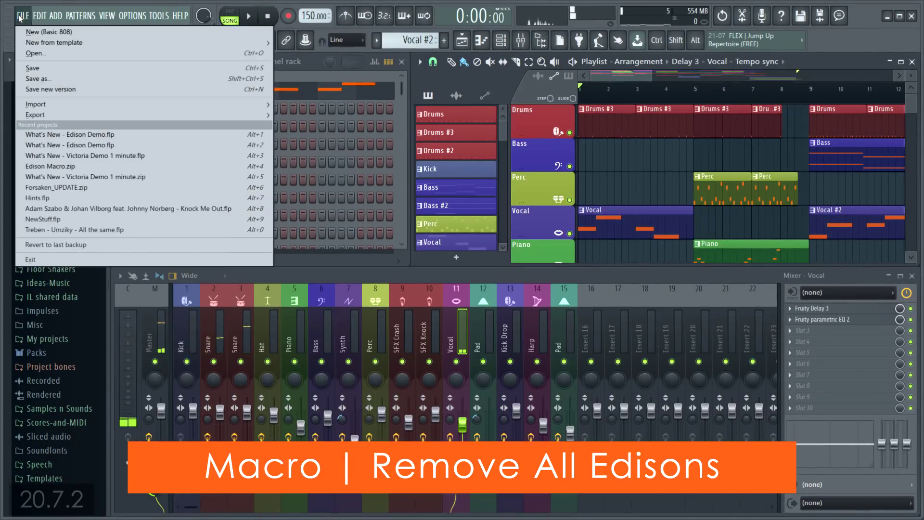
{"action": "left_click", "coordinate": [38, 79]}
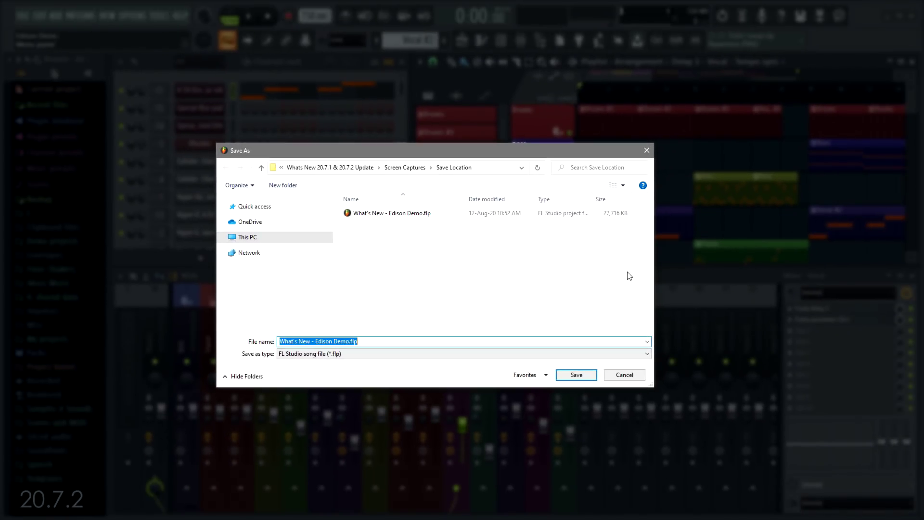
{"action": "left_click", "coordinate": [628, 374]}
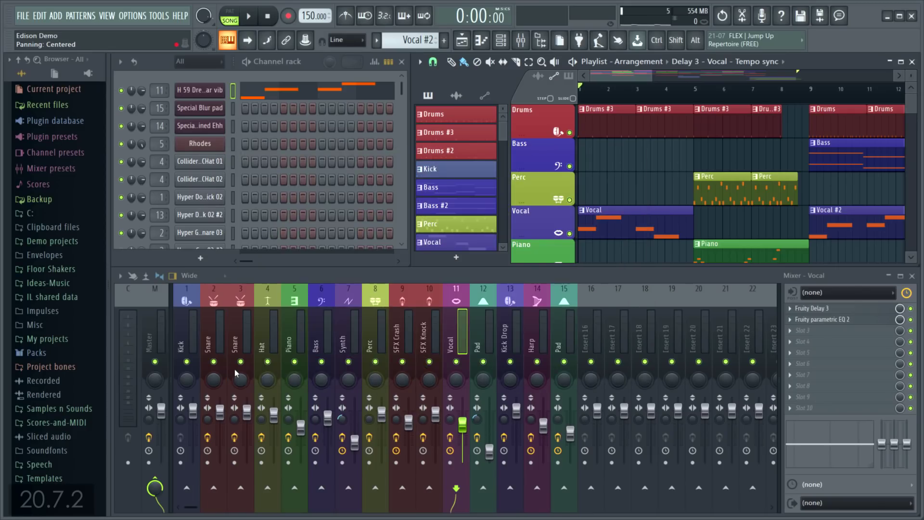
Inspect the Edison plugins on the Master and Snare mixer tracks.
{"action": "left_click", "coordinate": [161, 337]}
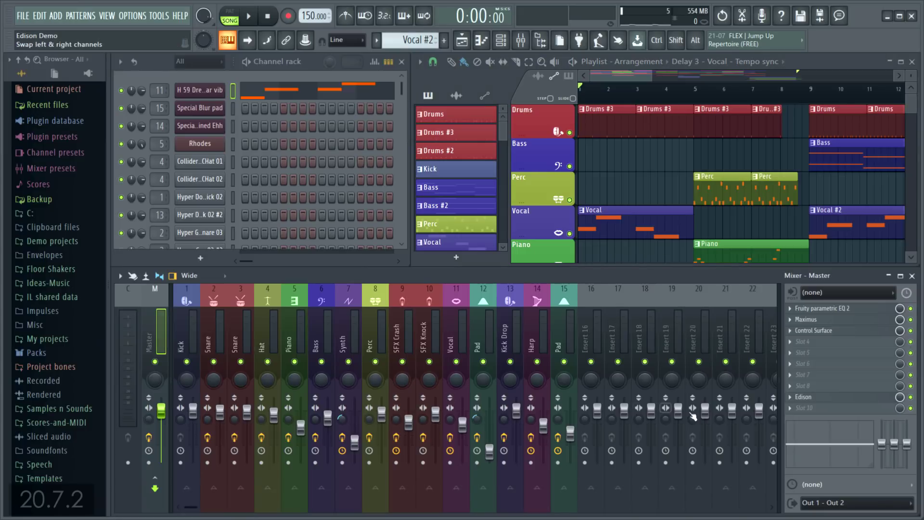
{"action": "left_click", "coordinate": [817, 398]}
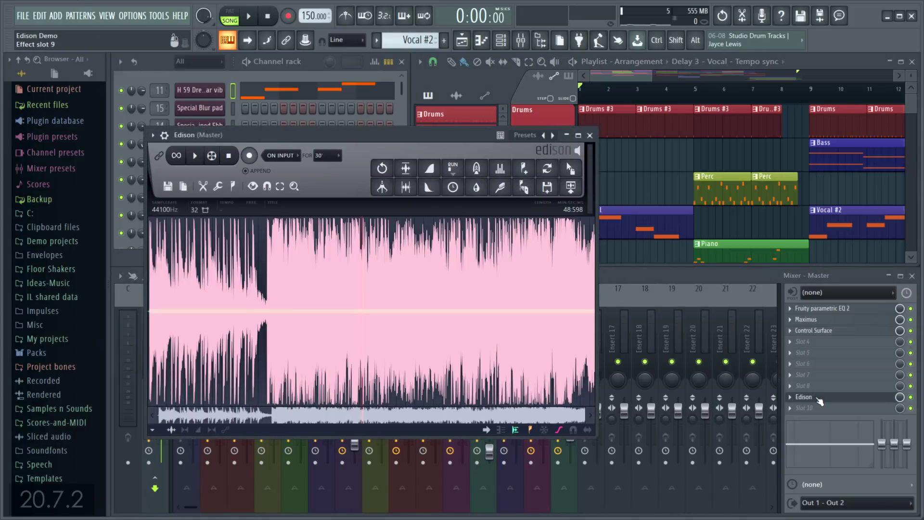
{"action": "left_click", "coordinate": [589, 135]}
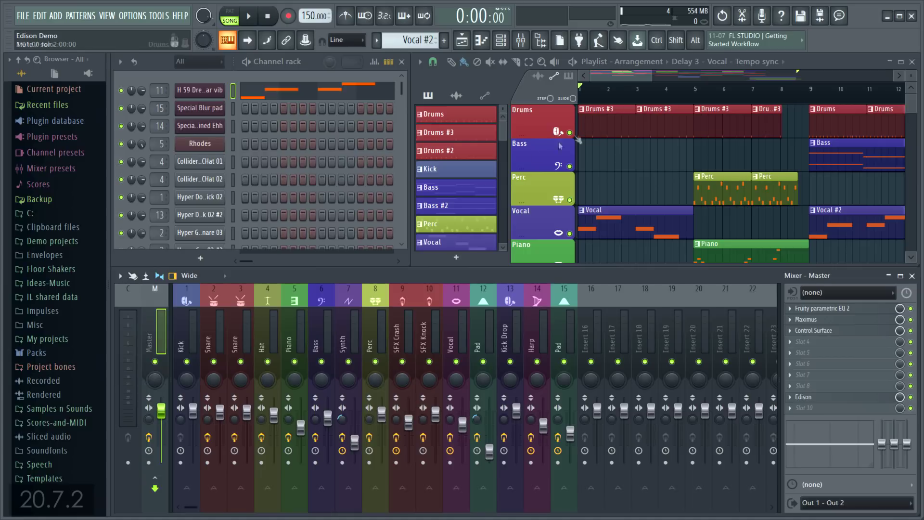
{"action": "left_click", "coordinate": [195, 343]}
{"action": "left_click", "coordinate": [222, 343]}
{"action": "left_click", "coordinate": [248, 343]}
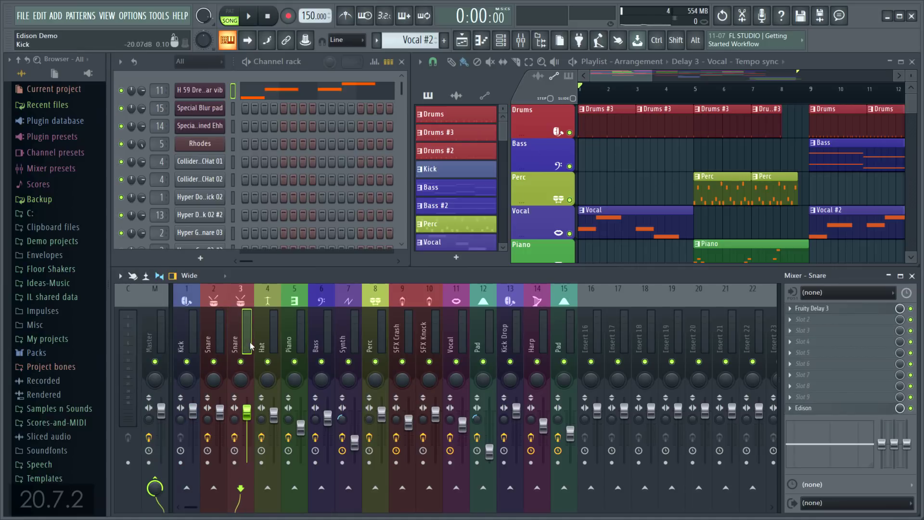
{"action": "left_click", "coordinate": [831, 408]}
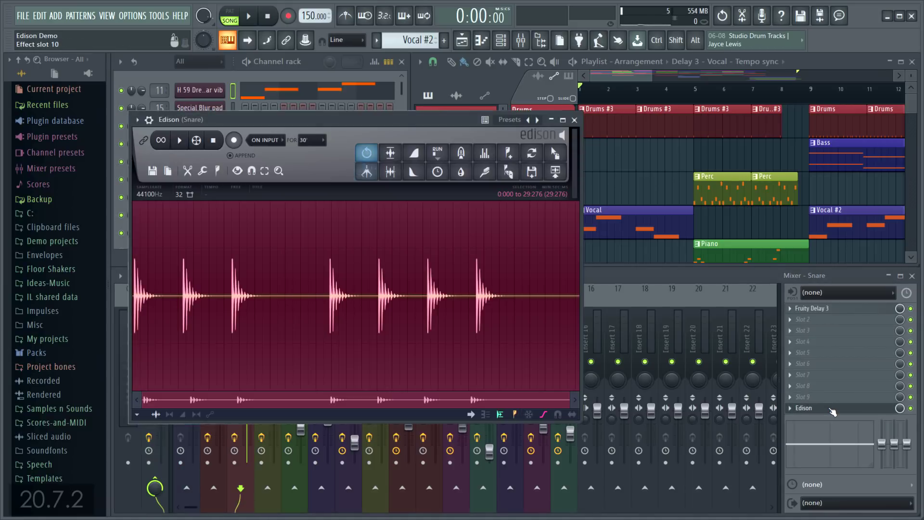
{"action": "left_click", "coordinate": [831, 410]}
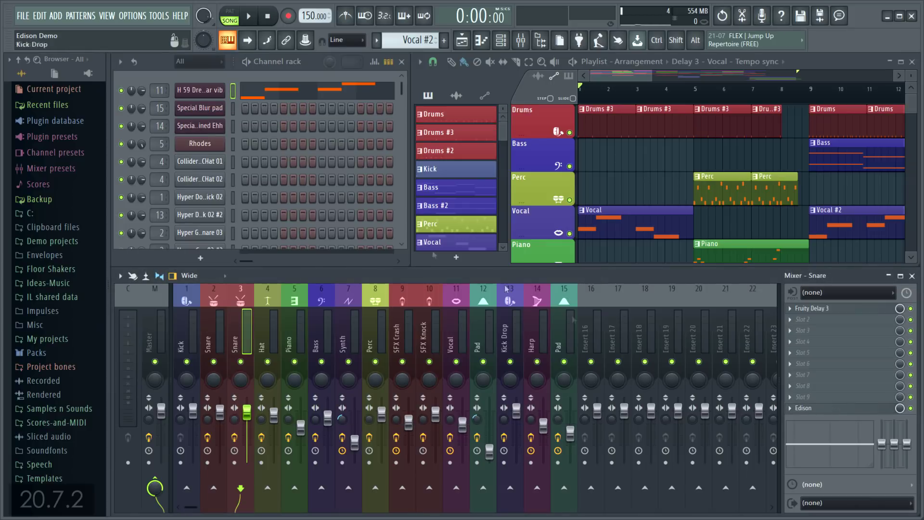
Run the Remove all Edison instances macro, confirm it, and start Save as.
{"action": "left_click", "coordinate": [158, 15]}
{"action": "mouse_move", "coordinate": [175, 52]}
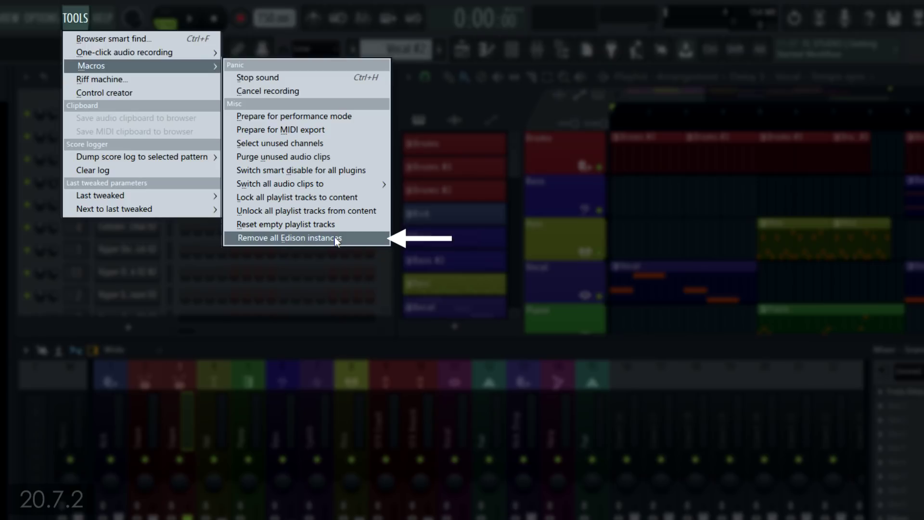
{"action": "left_click", "coordinate": [316, 242]}
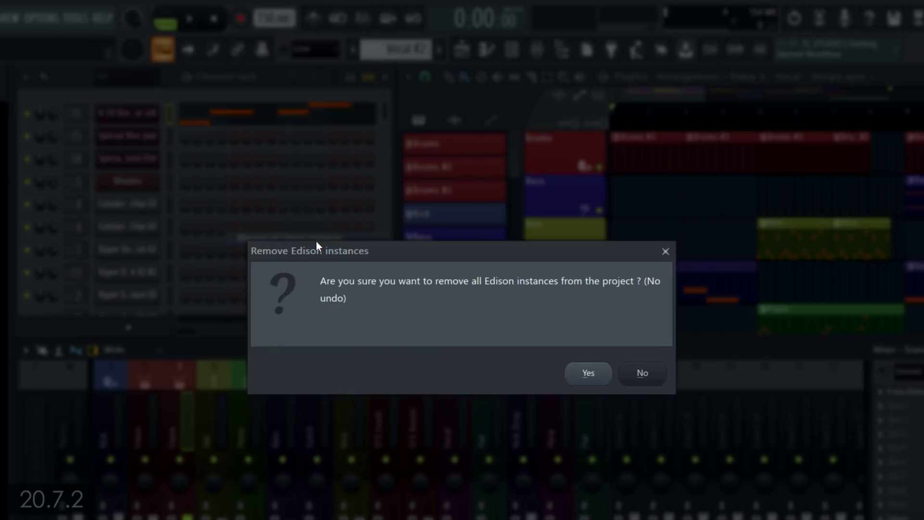
{"action": "left_click", "coordinate": [596, 375]}
{"action": "left_click", "coordinate": [23, 15]}
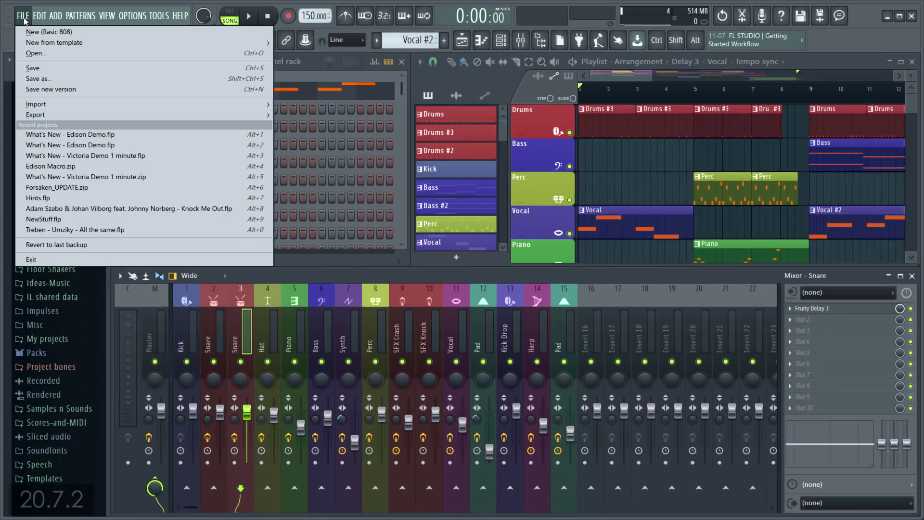
{"action": "left_click", "coordinate": [29, 81]}
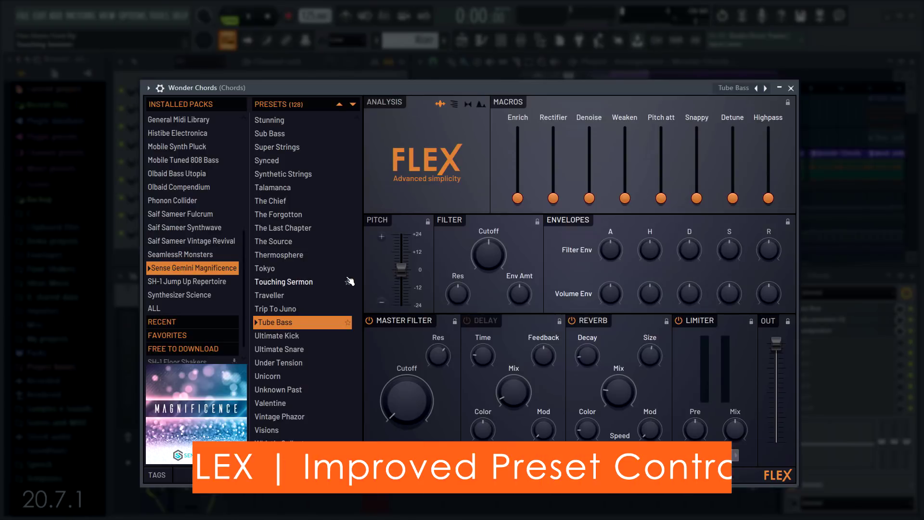
Play the song while Ctrl-scrolling FLEX presets through to Wonder Chords.
{"action": "key", "text": "ctrl+shift+alt"}
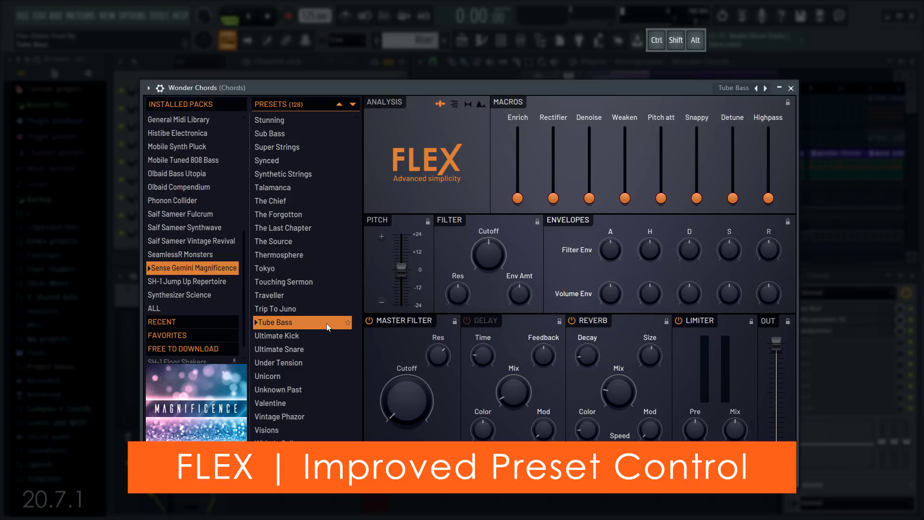
{"action": "key", "text": "space"}
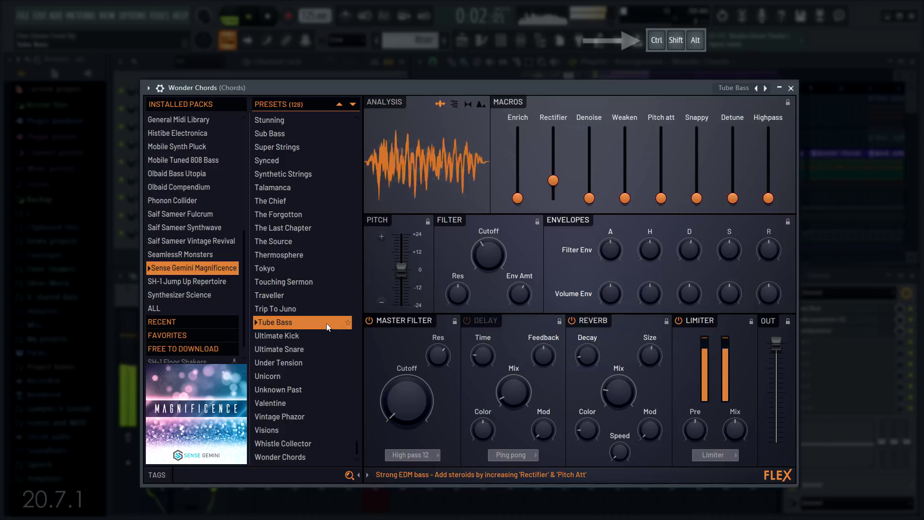
{"action": "key", "text": "ctrl"}
{"action": "scroll", "coordinate": [327, 323], "scroll_direction": "down", "scroll_amount": 3}
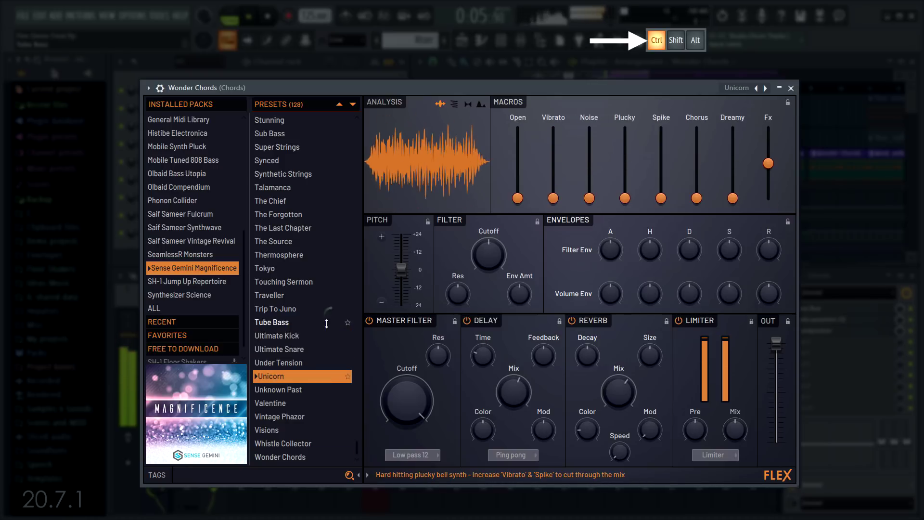
{"action": "key", "text": "ctrl+End"}
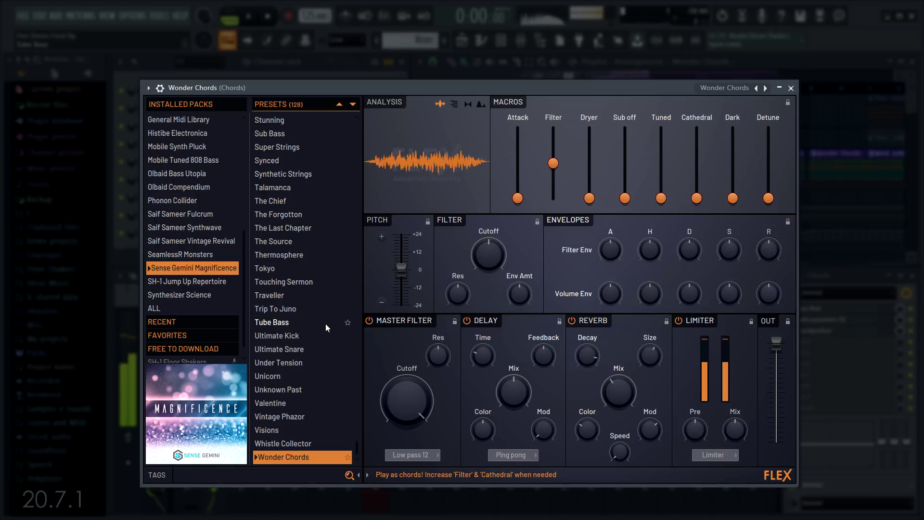
{"action": "right_click", "coordinate": [768, 93]}
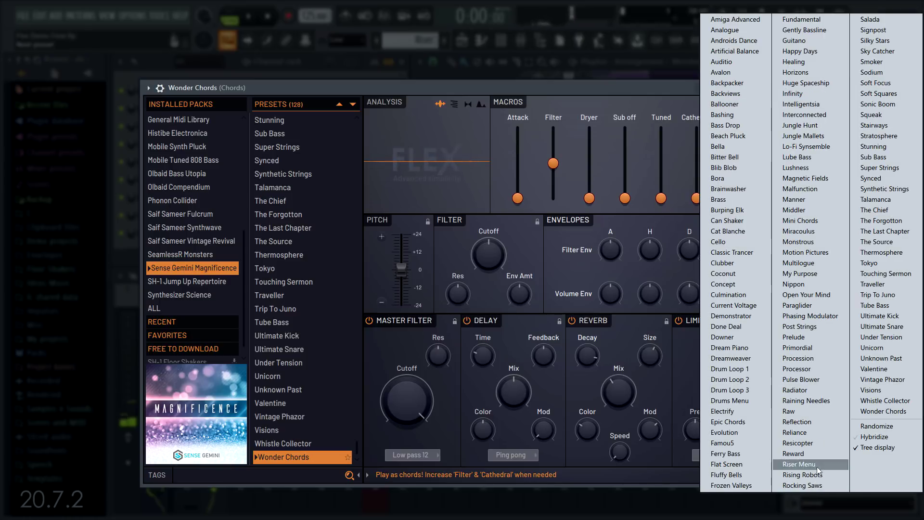
{"action": "left_click", "coordinate": [743, 137]}
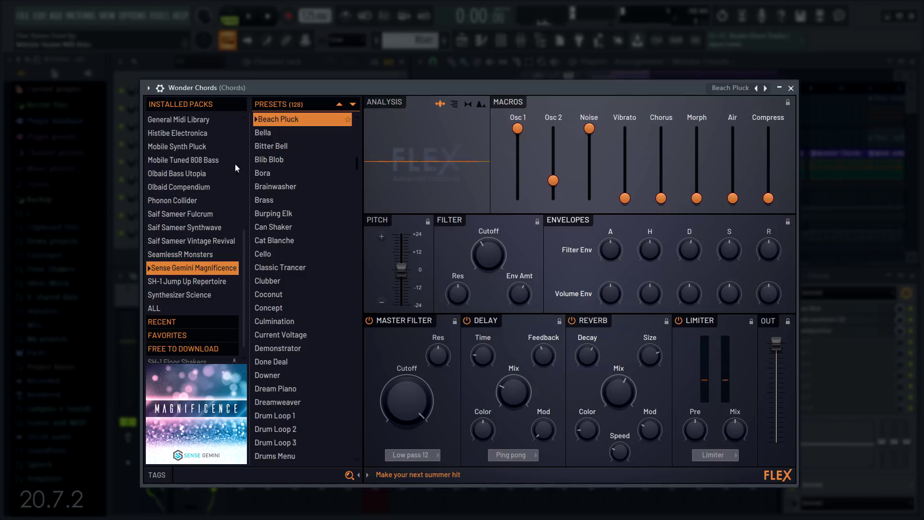
{"action": "left_click", "coordinate": [162, 308]}
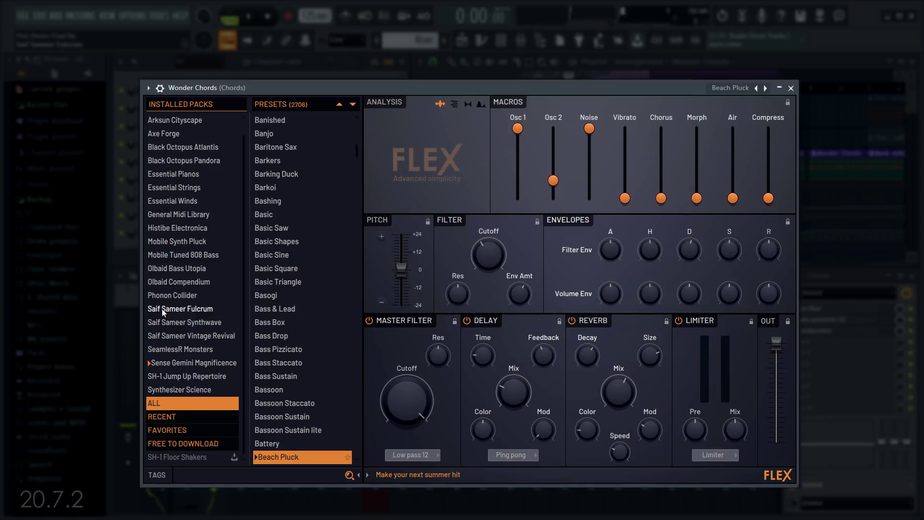
{"action": "right_click", "coordinate": [766, 89]}
{"action": "scroll", "coordinate": [261, 306], "scroll_direction": "down", "scroll_amount": 10}
{"action": "scroll", "coordinate": [268, 293], "scroll_direction": "down", "scroll_amount": 10}
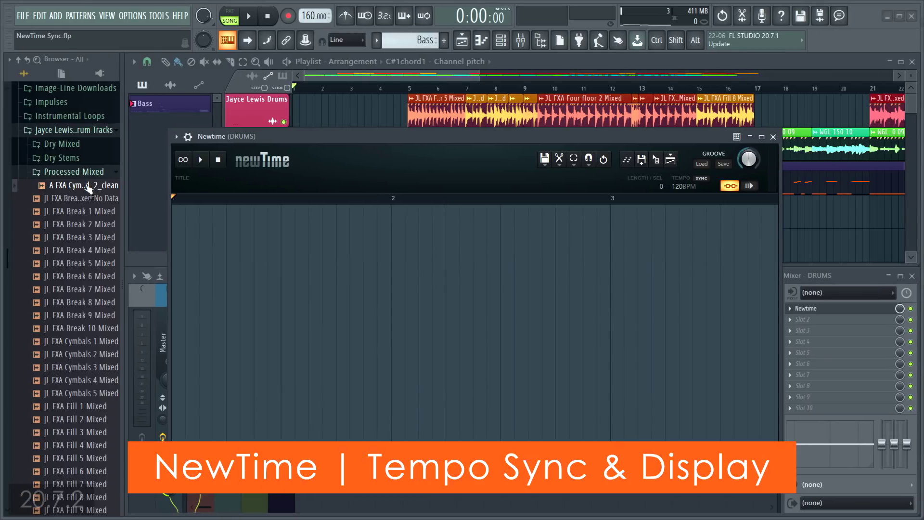
Load the cymbal sample into NewTime and play it unsynced.
{"action": "left_click_drag", "start_coordinate": [90, 188], "coordinate": [411, 280]}
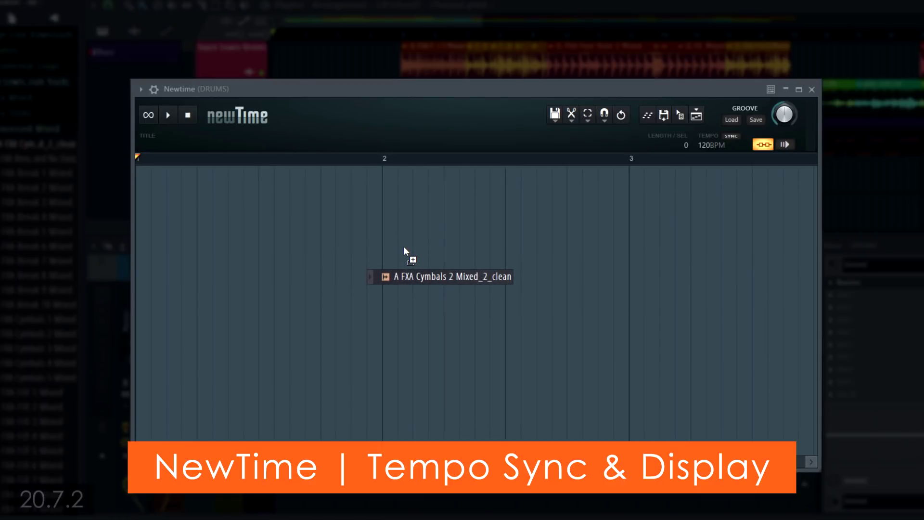
{"action": "left_click_drag", "start_coordinate": [405, 248], "coordinate": [404, 249]}
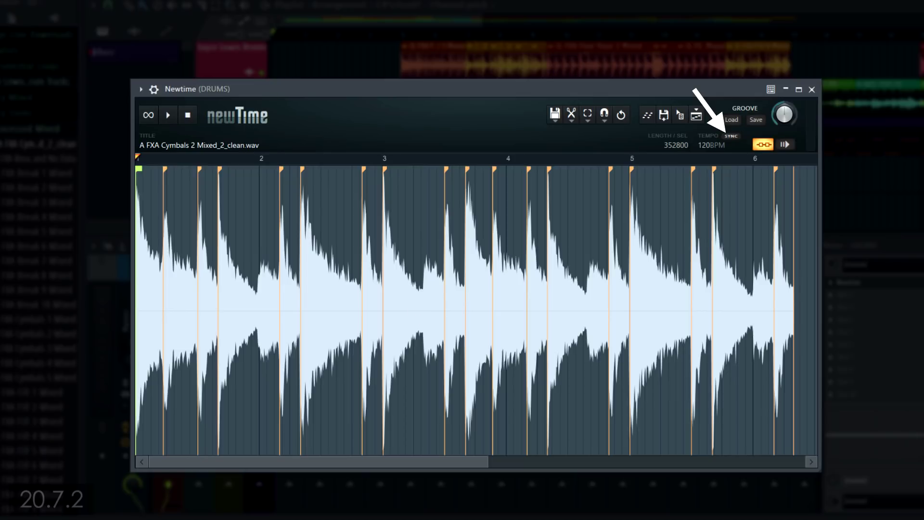
{"action": "key", "text": "space"}
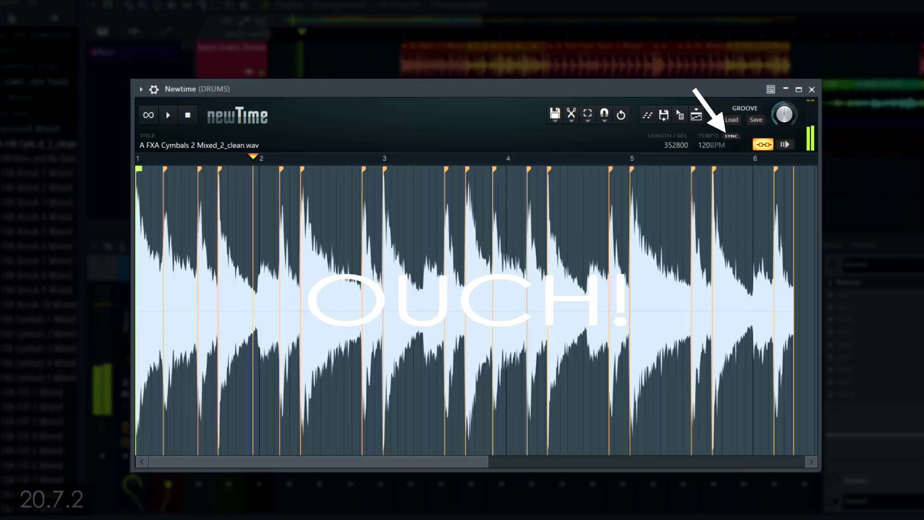
Enable Tempo SYNC so the cymbal loop ends at bar 5 at 120 BPM, and replay it.
{"action": "key", "text": "space"}
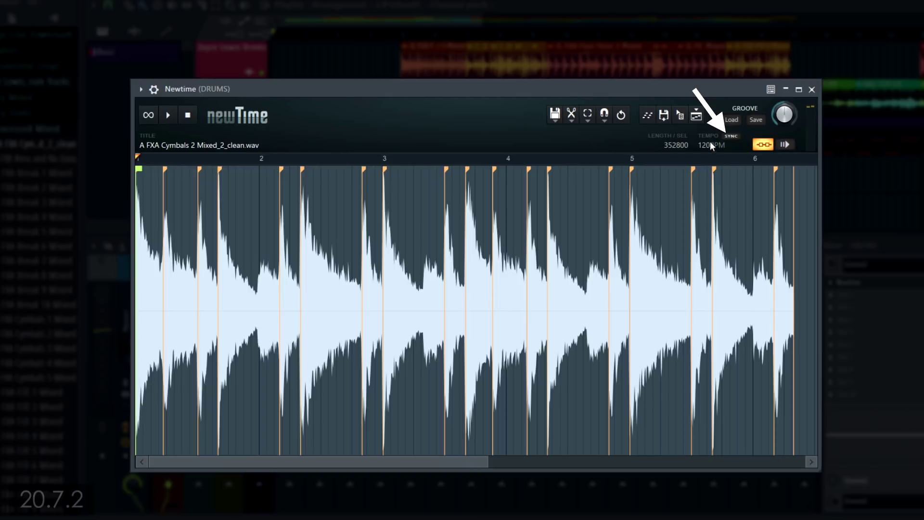
{"action": "left_click", "coordinate": [732, 137]}
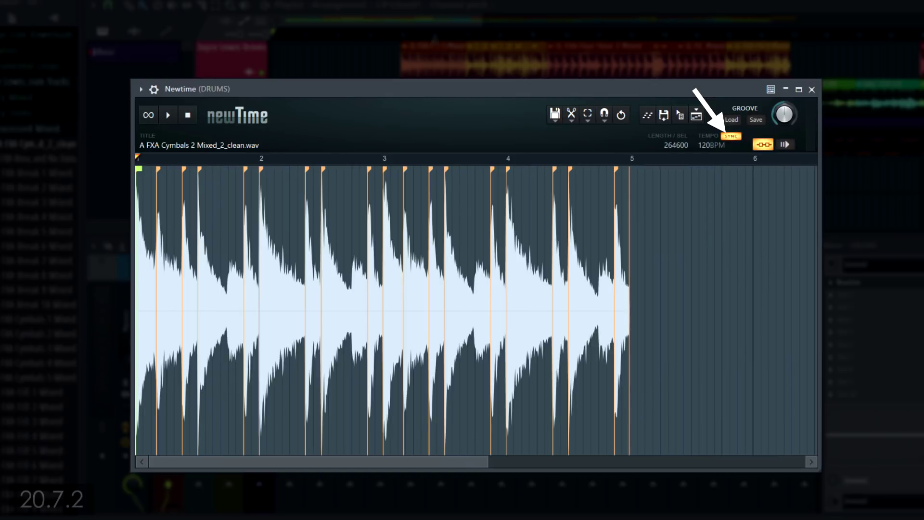
{"action": "key", "text": "space"}
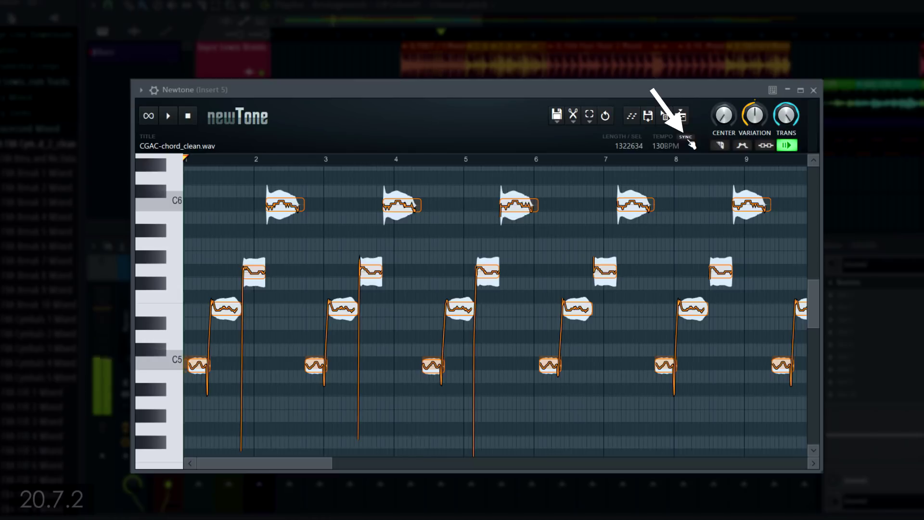
Toggle Newtone's tempo SYNC on, off and on again to compare the compressed chord notes.
{"action": "left_click", "coordinate": [691, 141]}
{"action": "left_click", "coordinate": [690, 142]}
{"action": "left_click", "coordinate": [690, 141]}
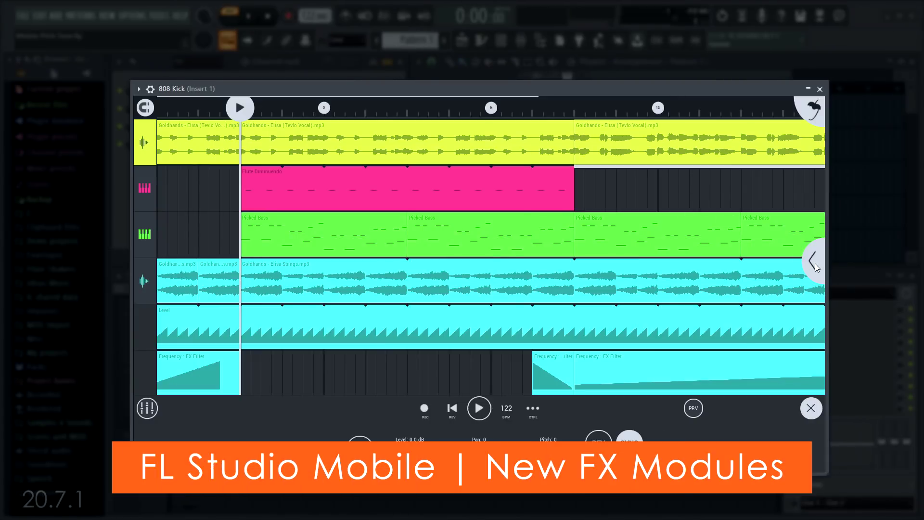
{"action": "left_click", "coordinate": [816, 265]}
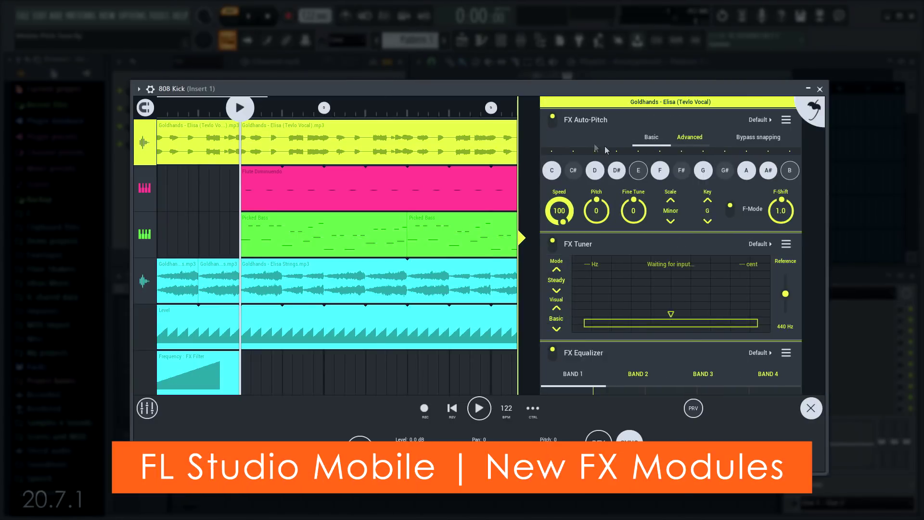
Check Auto-Pitch's Advanced and Basic tabs, play the project, and raise F-Shift to about 1.9.
{"action": "left_click", "coordinate": [691, 140]}
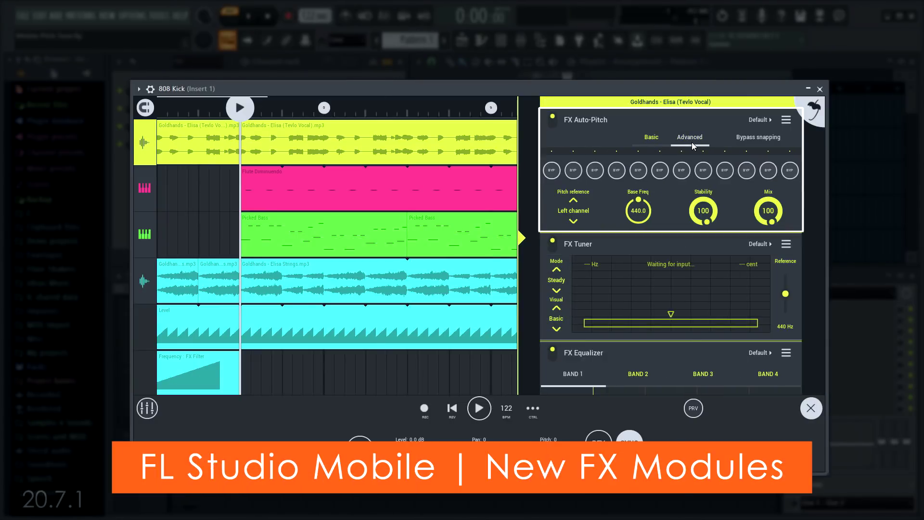
{"action": "left_click", "coordinate": [650, 138]}
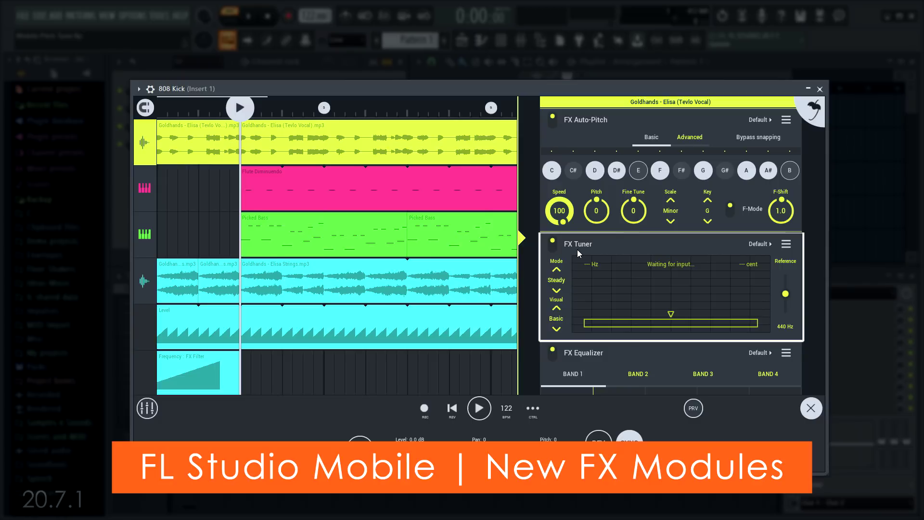
{"action": "left_click", "coordinate": [478, 408]}
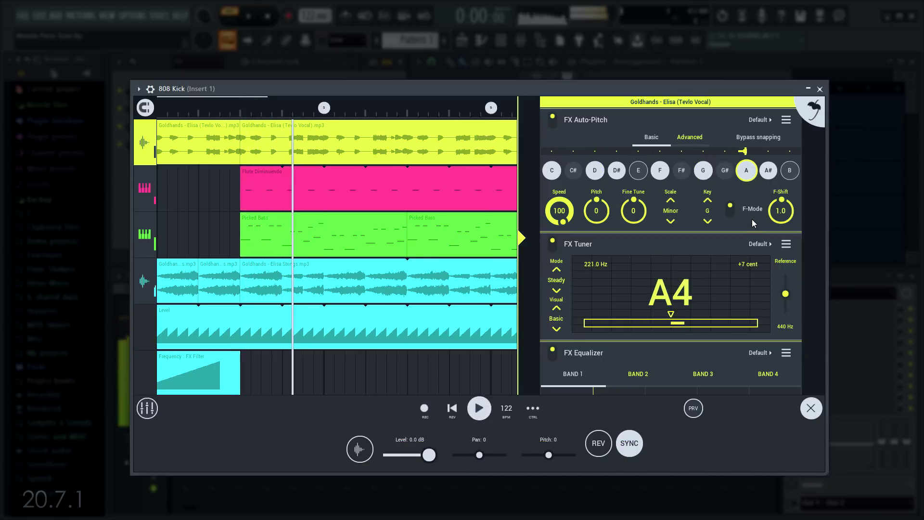
{"action": "scroll", "coordinate": [781, 210], "scroll_direction": "up", "scroll_amount": 1}
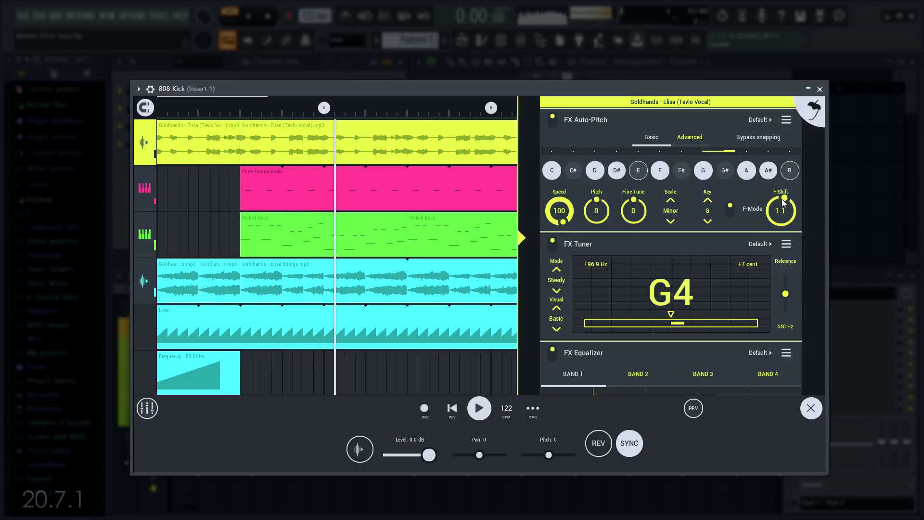
{"action": "mouse_move", "coordinate": [780, 211]}
{"action": "left_mouse_down"}
{"action": "mouse_move", "coordinate": [781, 193]}
{"action": "mouse_move", "coordinate": [780, 204]}
{"action": "left_mouse_up"}
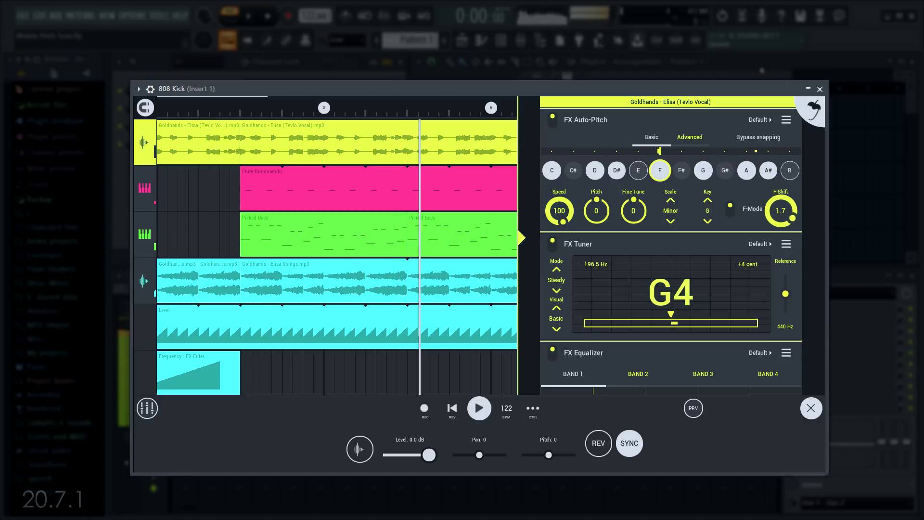
{"action": "scroll", "coordinate": [781, 210], "scroll_direction": "down", "scroll_amount": 6}
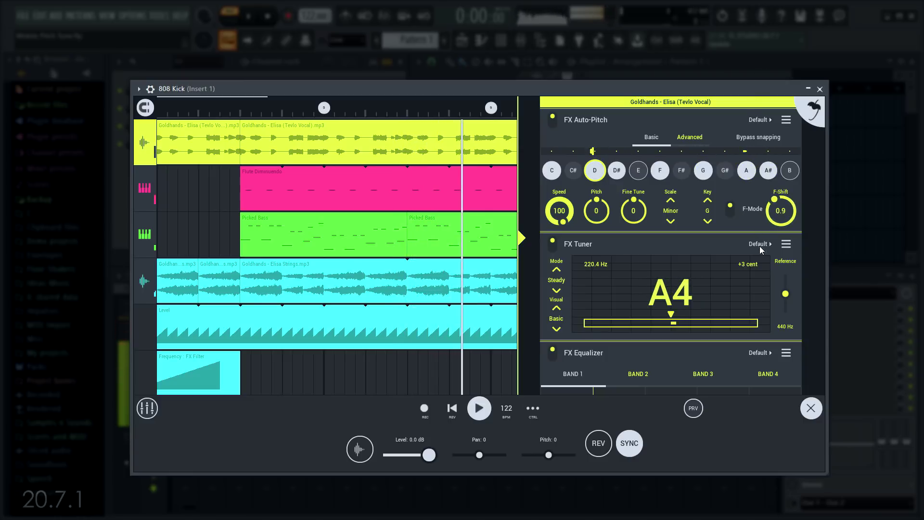
{"action": "scroll", "coordinate": [765, 222], "scroll_direction": "up", "scroll_amount": 1}
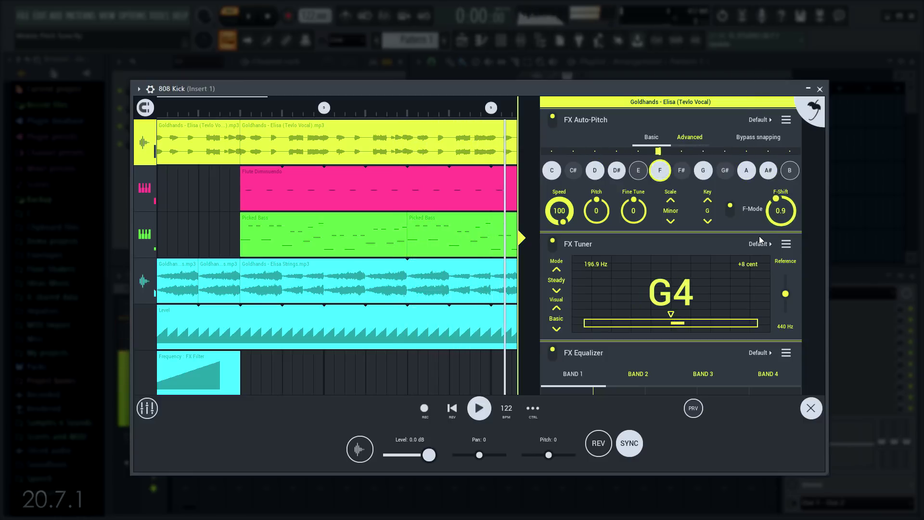
{"action": "scroll", "coordinate": [761, 224], "scroll_direction": "up", "scroll_amount": 1}
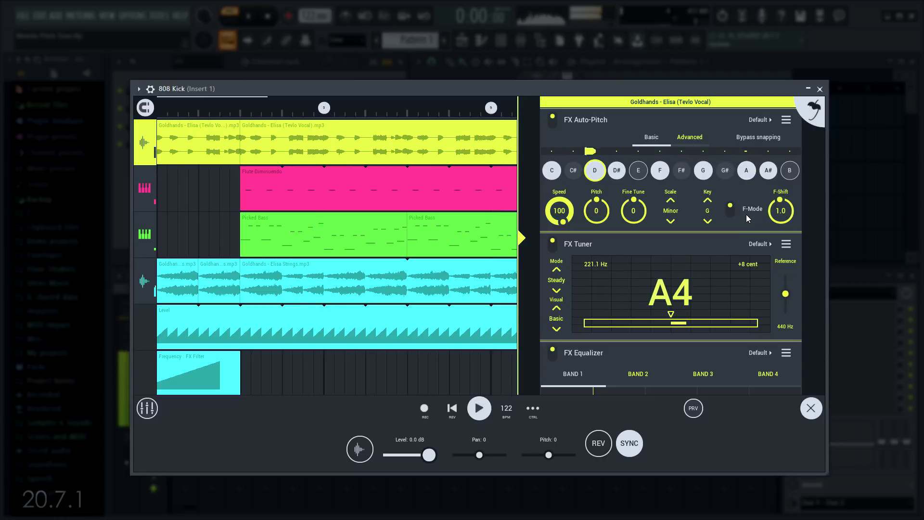
Try the Tuner's Strobe and Orbit display styles, then return it to Basic.
{"action": "right_click", "coordinate": [557, 331]}
{"action": "left_click", "coordinate": [557, 331]}
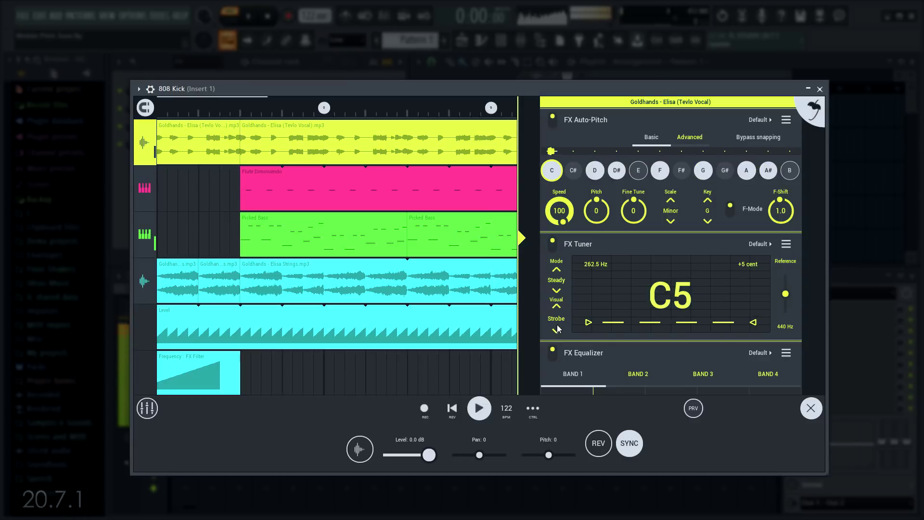
{"action": "right_click", "coordinate": [557, 330]}
{"action": "left_click", "coordinate": [558, 339]}
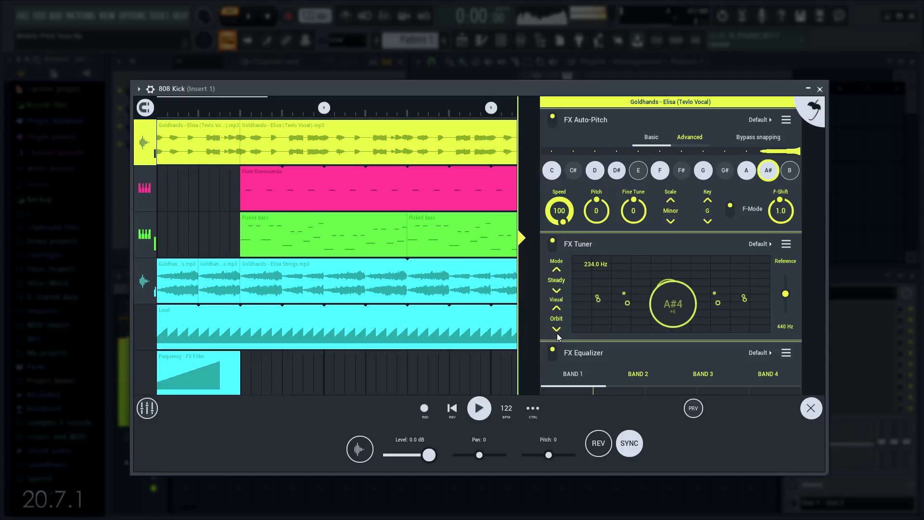
{"action": "right_click", "coordinate": [557, 323]}
{"action": "left_click", "coordinate": [558, 313]}
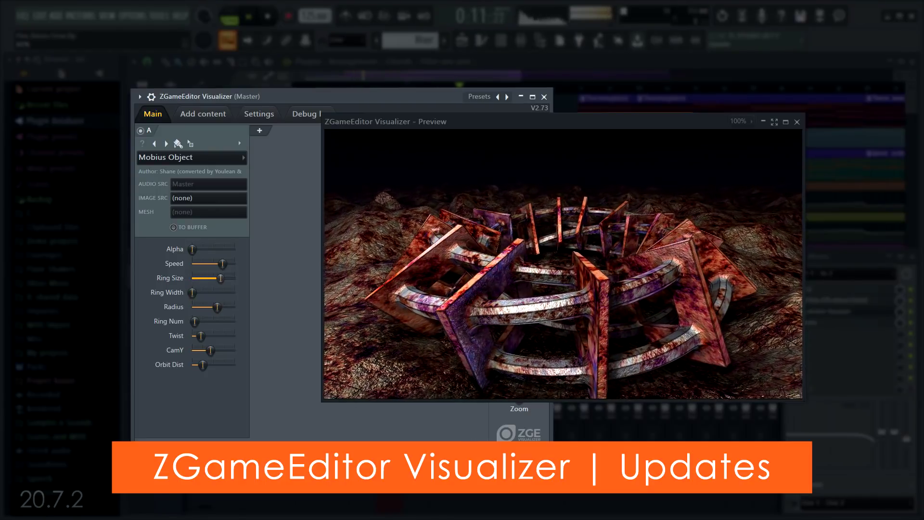
Shrink Mobius ring size, slow speed, add twist, widen blades, increase orbit distance and ring count.
{"action": "left_click_drag", "start_coordinate": [221, 278], "coordinate": [214, 278]}
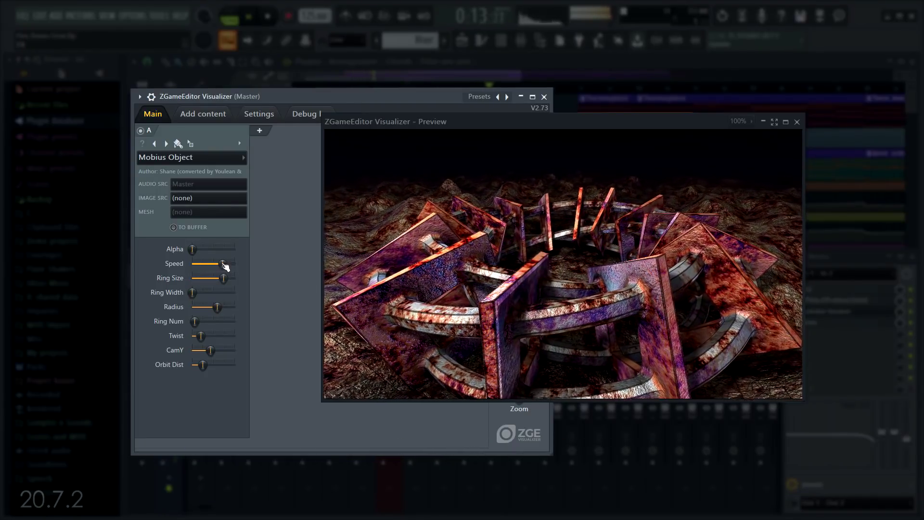
{"action": "left_click_drag", "start_coordinate": [234, 263], "coordinate": [214, 263]}
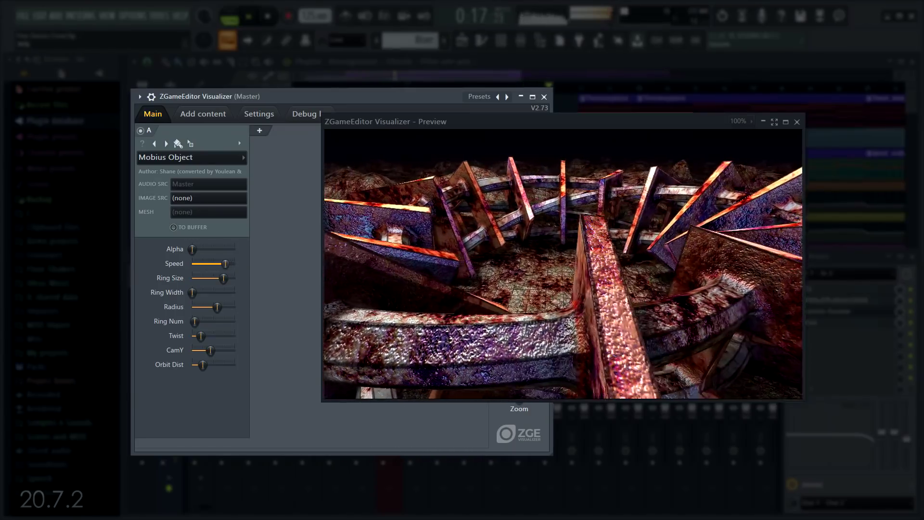
{"action": "left_click_drag", "start_coordinate": [201, 336], "coordinate": [224, 335]}
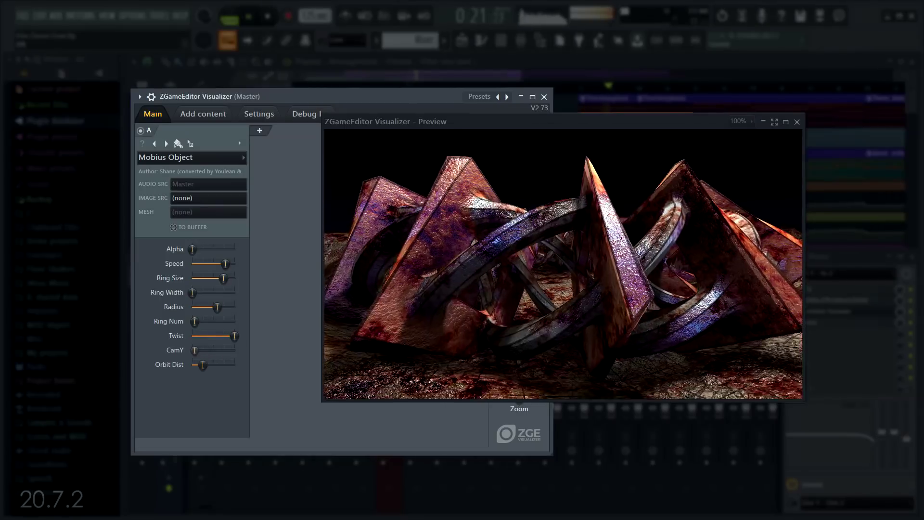
{"action": "left_click_drag", "start_coordinate": [224, 263], "coordinate": [217, 263]}
{"action": "mouse_move", "coordinate": [192, 292]}
{"action": "left_mouse_down"}
{"action": "mouse_move", "coordinate": [226, 292]}
{"action": "mouse_move", "coordinate": [201, 292]}
{"action": "left_mouse_up"}
{"action": "left_click_drag", "start_coordinate": [203, 364], "coordinate": [193, 322]}
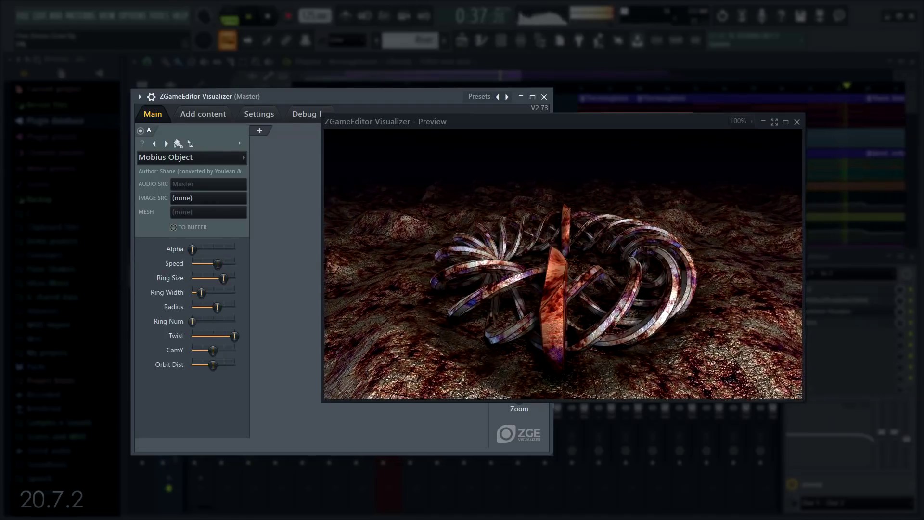
{"action": "left_click_drag", "start_coordinate": [192, 322], "coordinate": [195, 321]}
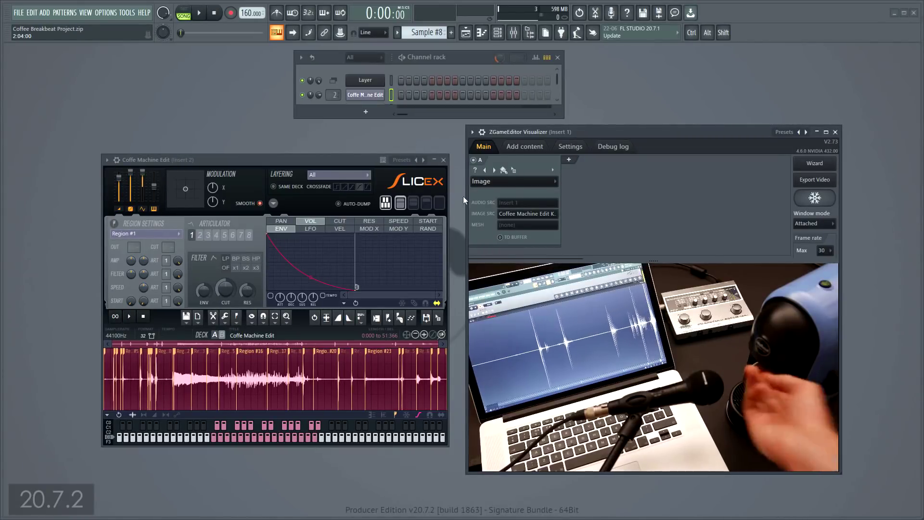
Import the Slicex sample's slice times into the visualizer's video cue point list.
{"action": "left_click", "coordinate": [518, 147]}
{"action": "left_click_drag", "start_coordinate": [439, 322], "coordinate": [465, 257]}
{"action": "left_click_drag", "start_coordinate": [491, 200], "coordinate": [492, 201]}
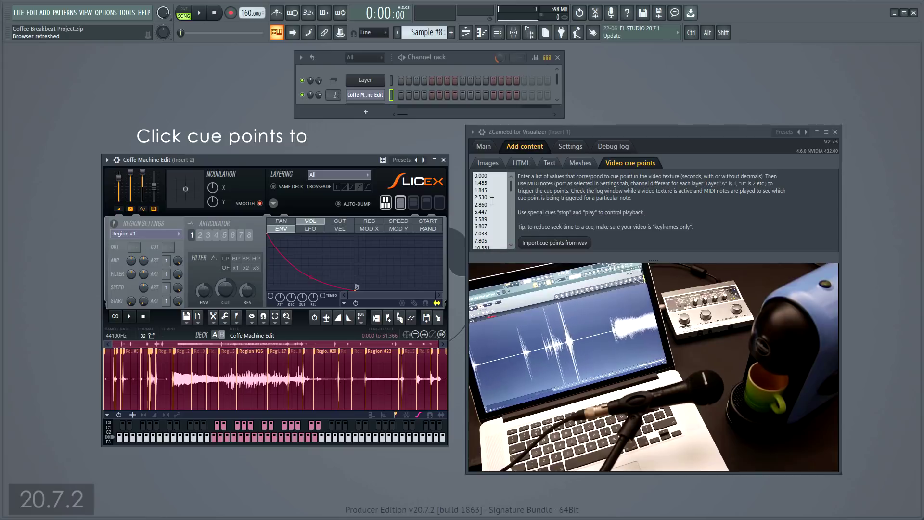
Preview cues such as 5.447, then play C6 on the Layer channel to trigger a cue.
{"action": "left_click", "coordinate": [482, 198]}
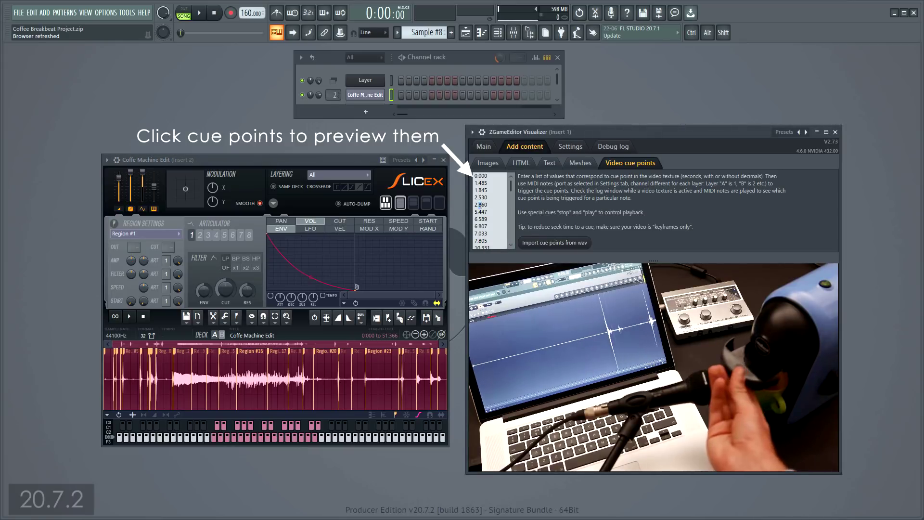
{"action": "left_click", "coordinate": [479, 211]}
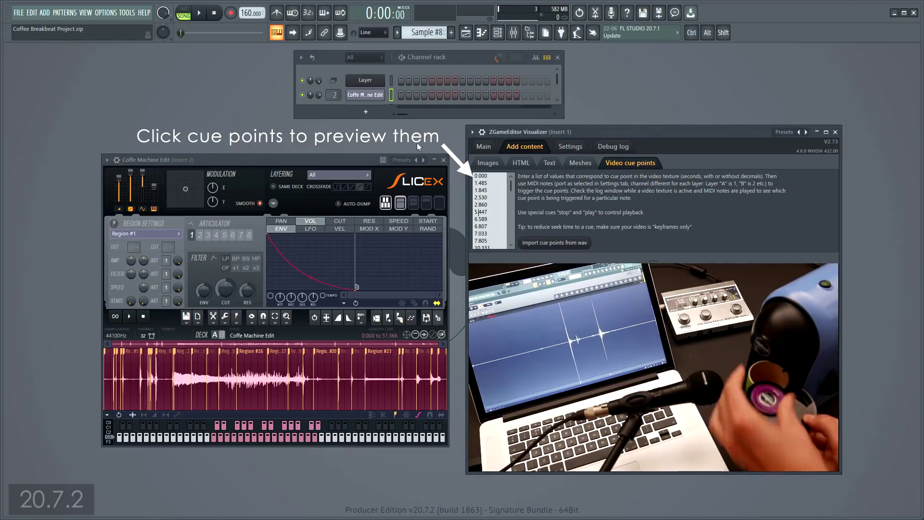
{"action": "left_click", "coordinate": [370, 87]}
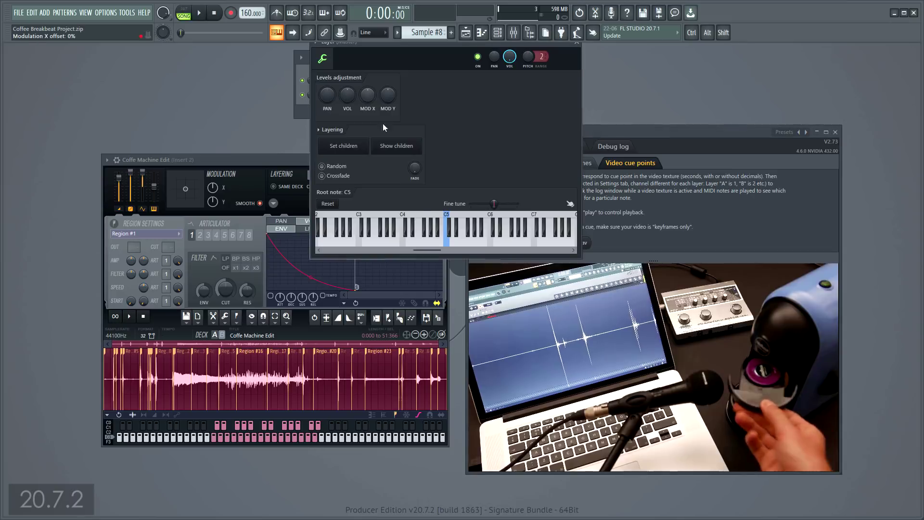
{"action": "left_click", "coordinate": [490, 243]}
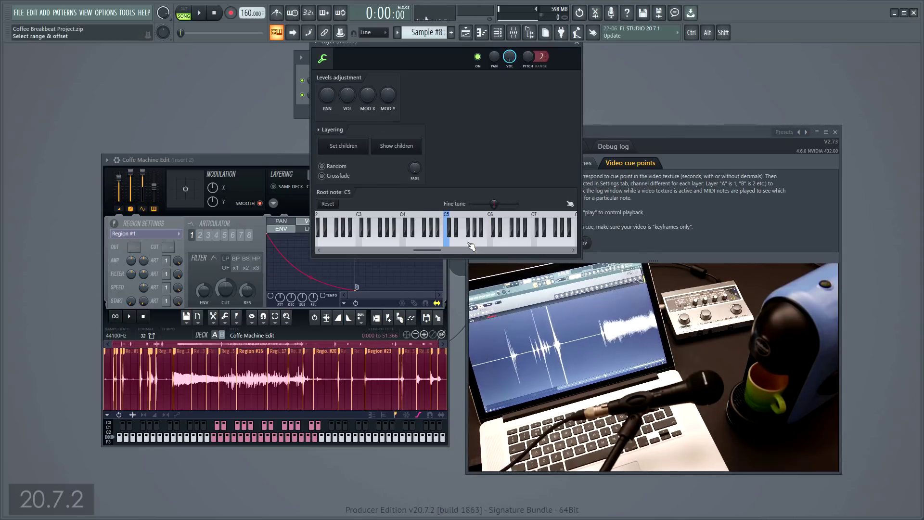